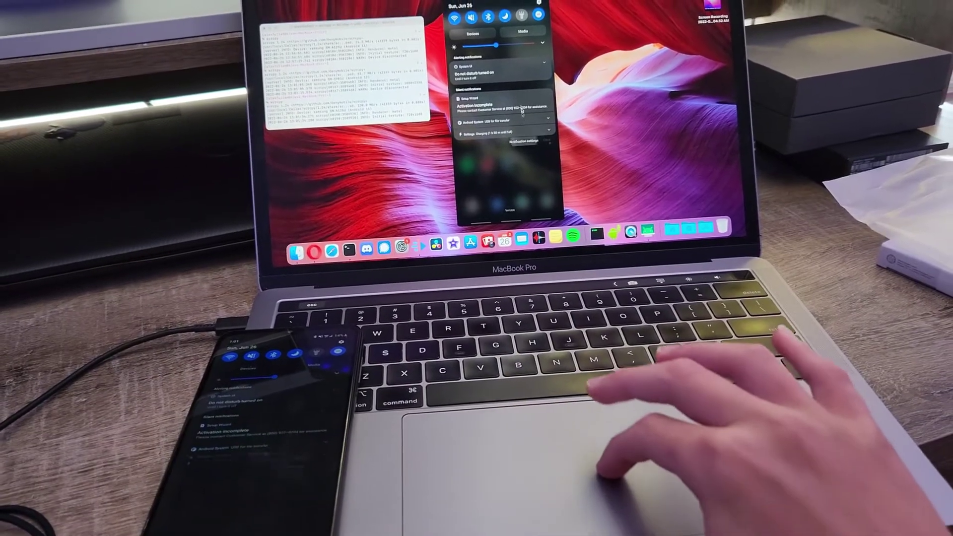
Step: Swipe the notification shade up in the scrcpy mirror to reveal the phone's home screen
{"action": "left_click_drag", "start_coordinate": [526, 123], "coordinate": [516, 22]}
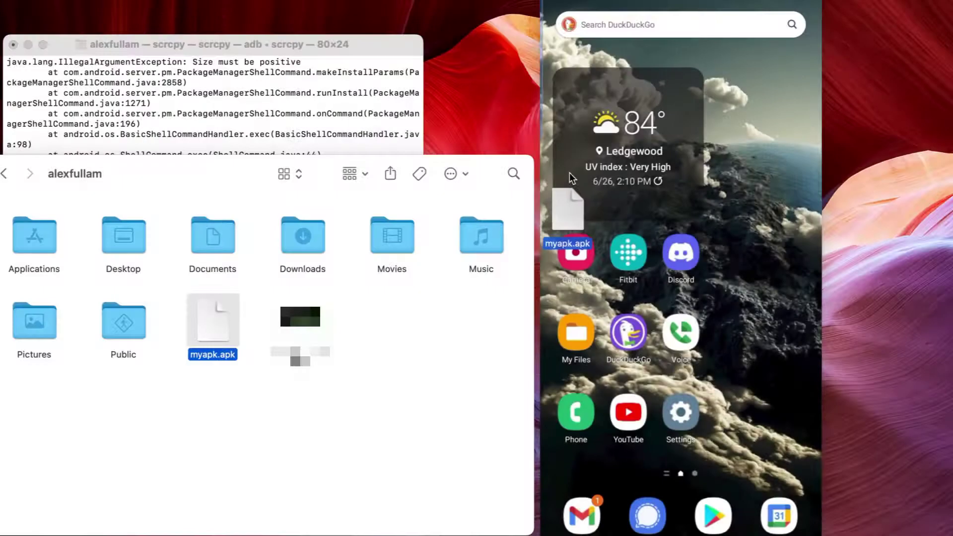
Step: Drag myapk.apk from the home folder onto the scrcpy phone window to install it
{"action": "left_click_drag", "start_coordinate": [567, 180], "coordinate": [746, 167]}
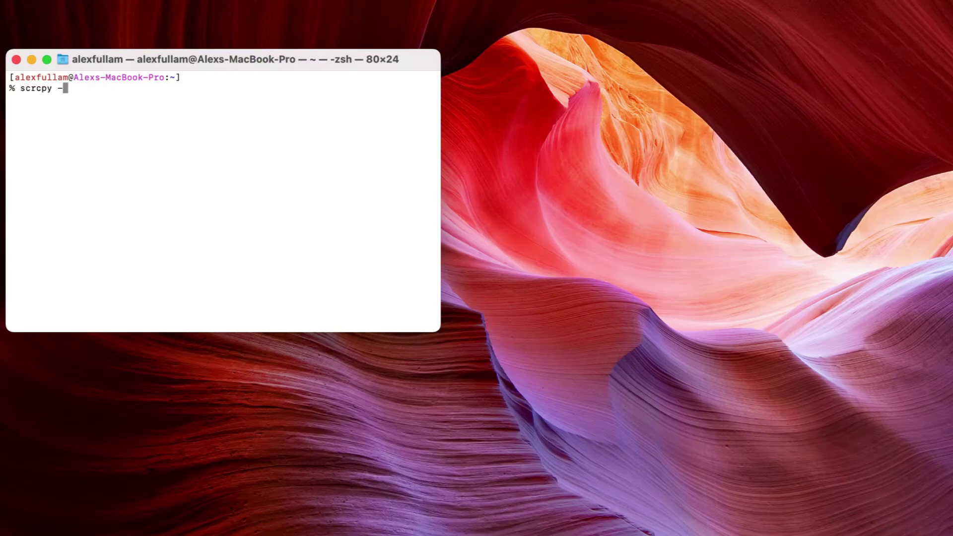
Step: Record the mirror to myvideo.mp4 while toggling the notification shade and going home, then stop with Ctrl+C
{"action": "key", "text": "Return"}
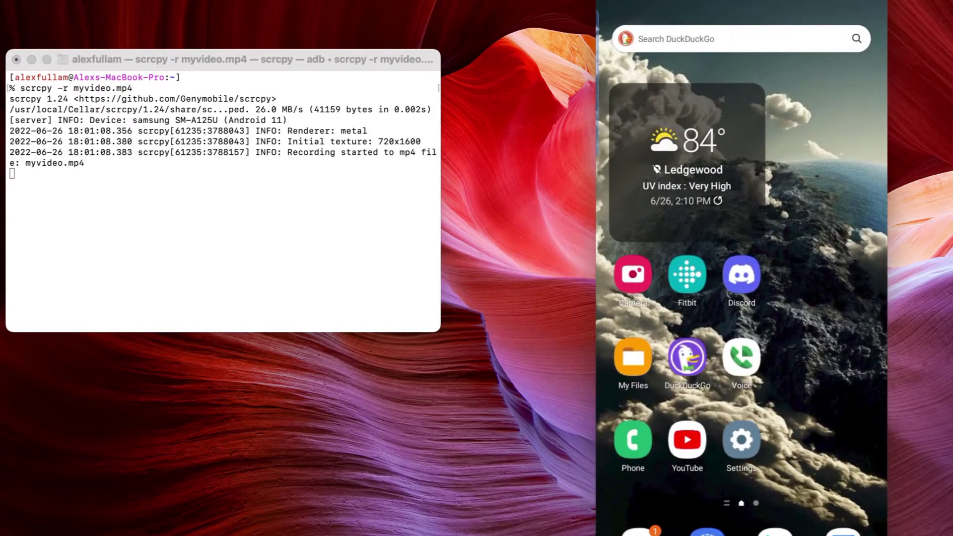
{"action": "key", "text": "super+n"}
{"action": "key", "text": "super+shift+n"}
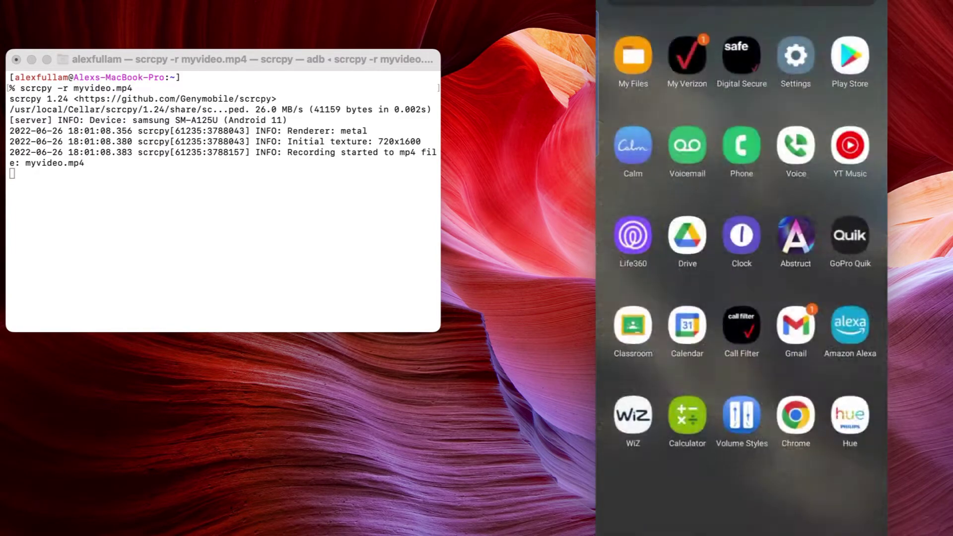
{"action": "key", "text": "super+h"}
{"action": "left_click", "coordinate": [255, 209]}
{"action": "key", "text": "ctrl+c"}
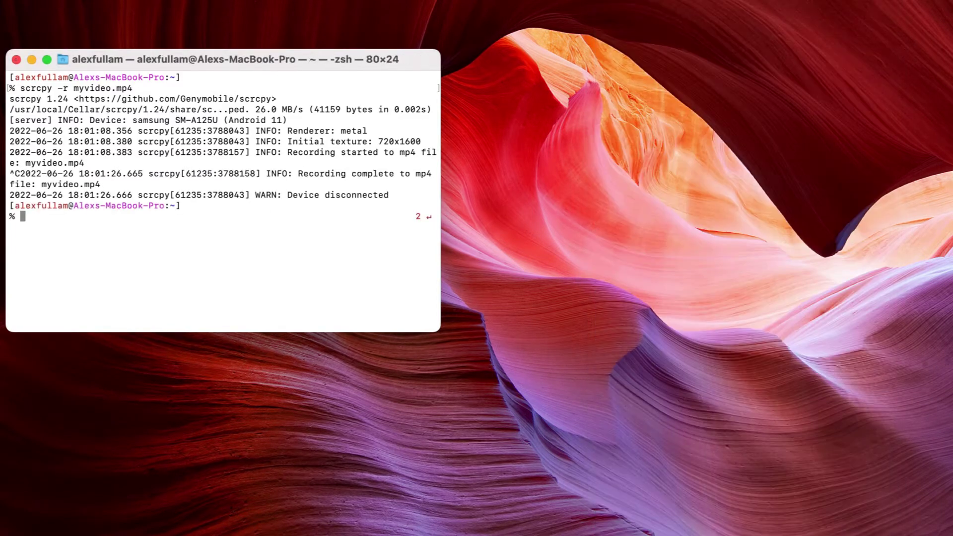
Step: Open the home folder in a new Finder window and play myvideo.mp4 beside Terminal
{"action": "right_click", "coordinate": [120, 533]}
{"action": "left_click", "coordinate": [150, 305]}
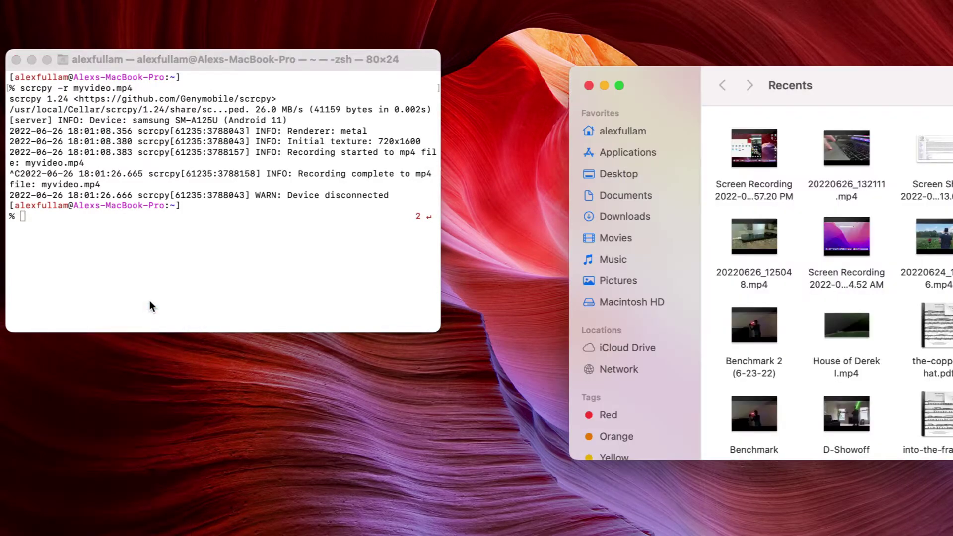
{"action": "left_click", "coordinate": [645, 131]}
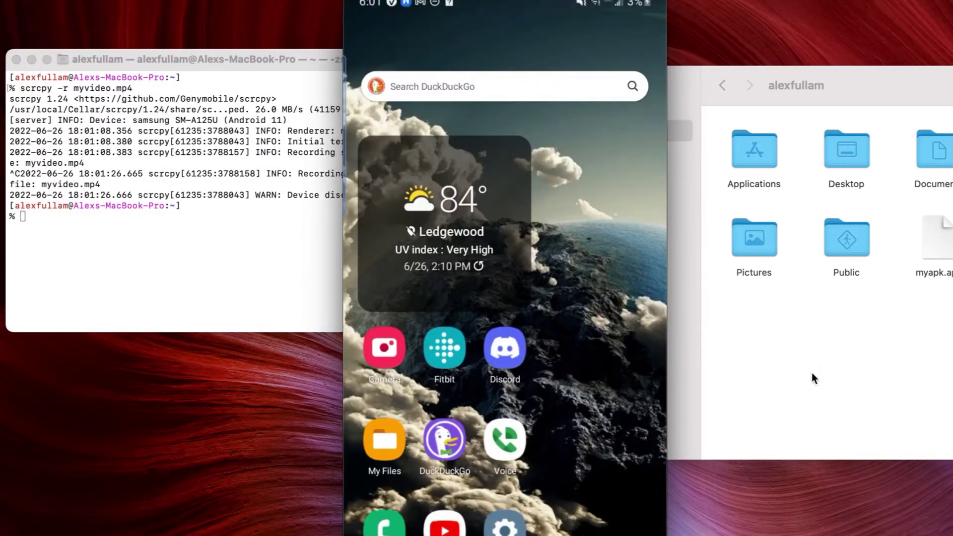
{"action": "left_click_drag", "start_coordinate": [501, 5], "coordinate": [616, 5]}
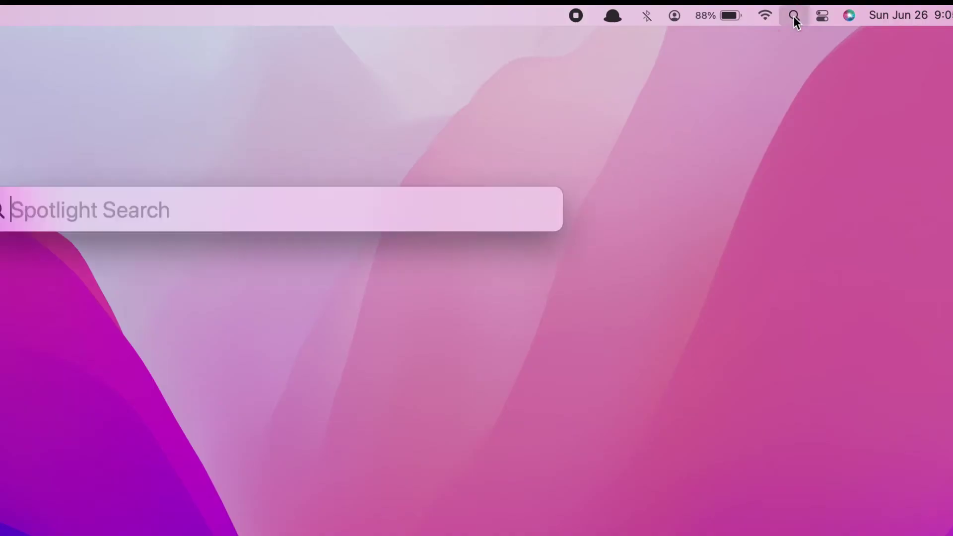
Step: Launch Terminal from Spotlight and widen and reposition its window
{"action": "type", "text": "Terminal"}
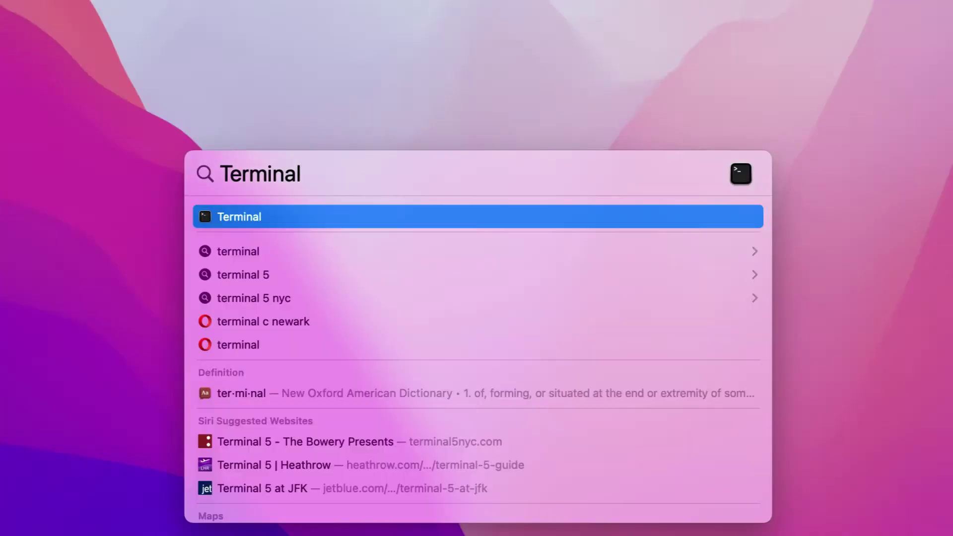
{"action": "key", "text": "Return"}
{"action": "left_click_drag", "start_coordinate": [689, 119], "coordinate": [208, 130]}
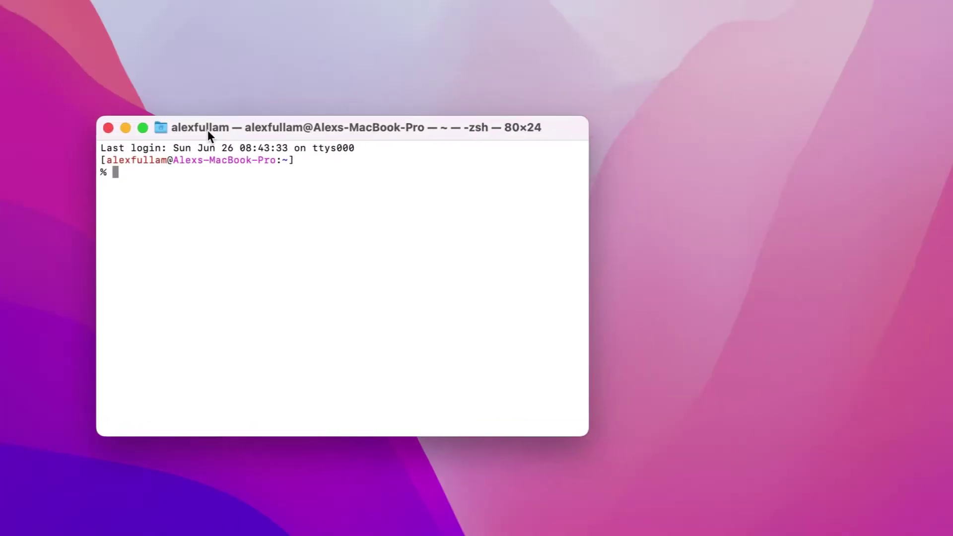
{"action": "double_click", "coordinate": [208, 130]}
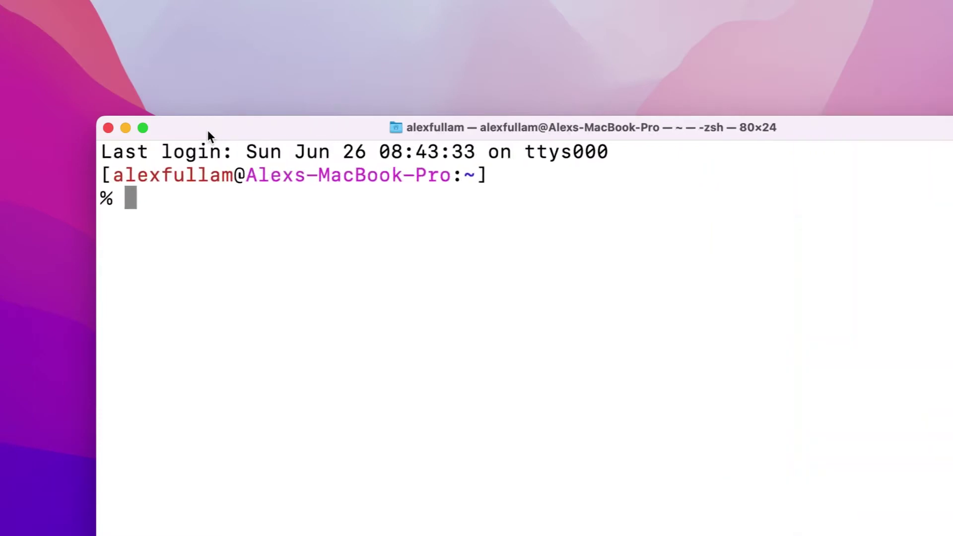
{"action": "left_click_drag", "start_coordinate": [178, 112], "coordinate": [142, 99]}
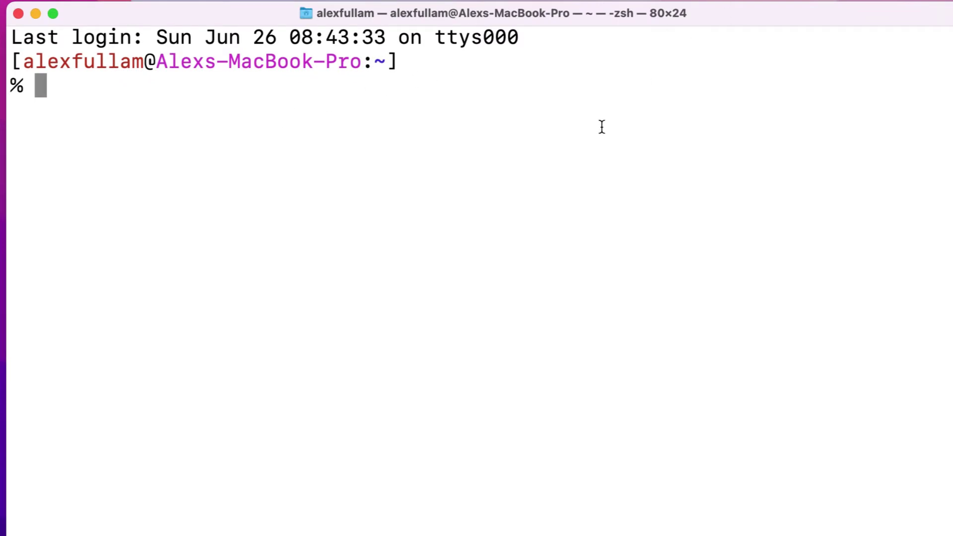
Step: Run the Homebrew Ruby install script and enter the account password to continue
{"action": "type", "text": "/usr"}
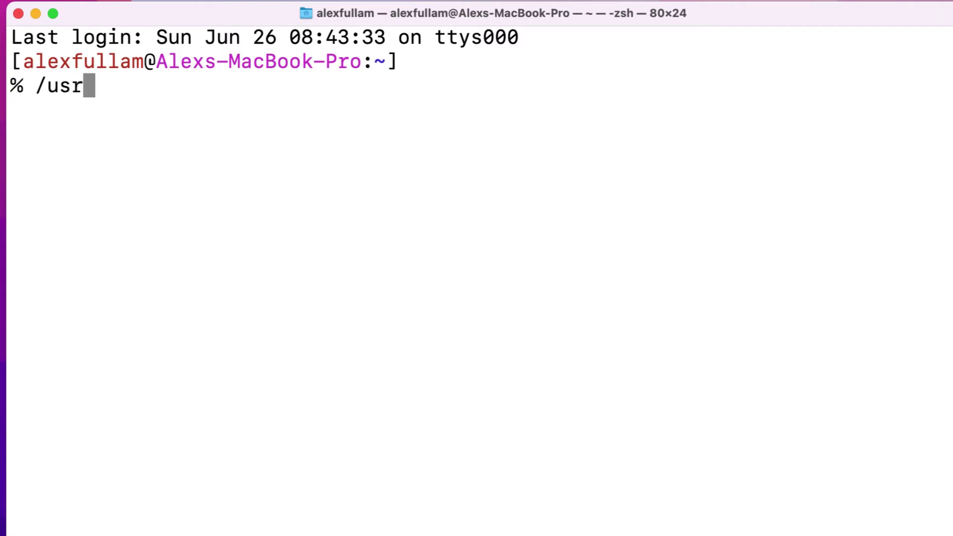
{"action": "type", "text": "/bin/ruby -e"}
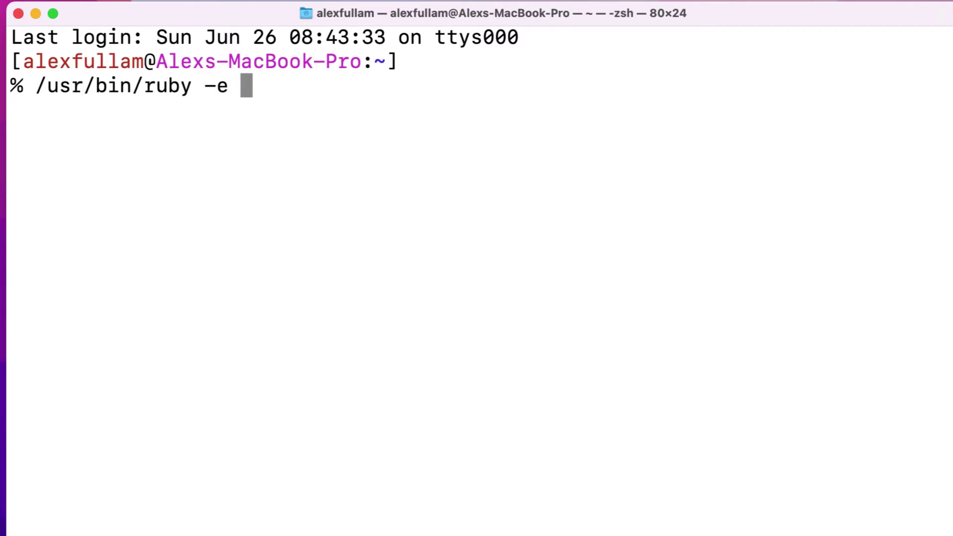
{"action": "type", "text": " \""}
{"action": "type", "text": "$(curl -fsSL "}
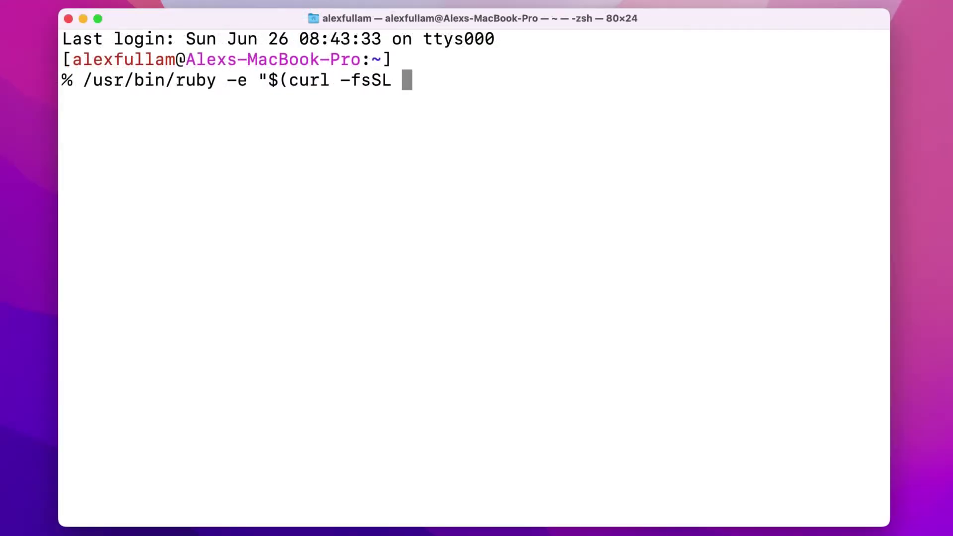
{"action": "type", "text": "https://raw.githubusercontent.com/Homebrew/install/master/install)\""}
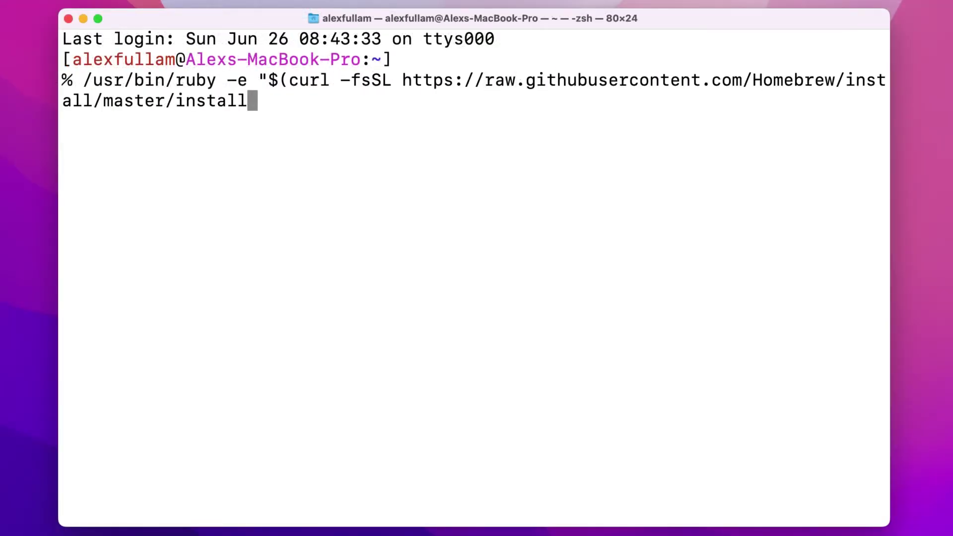
{"action": "key", "text": "Return"}
{"action": "key", "text": "Return"}
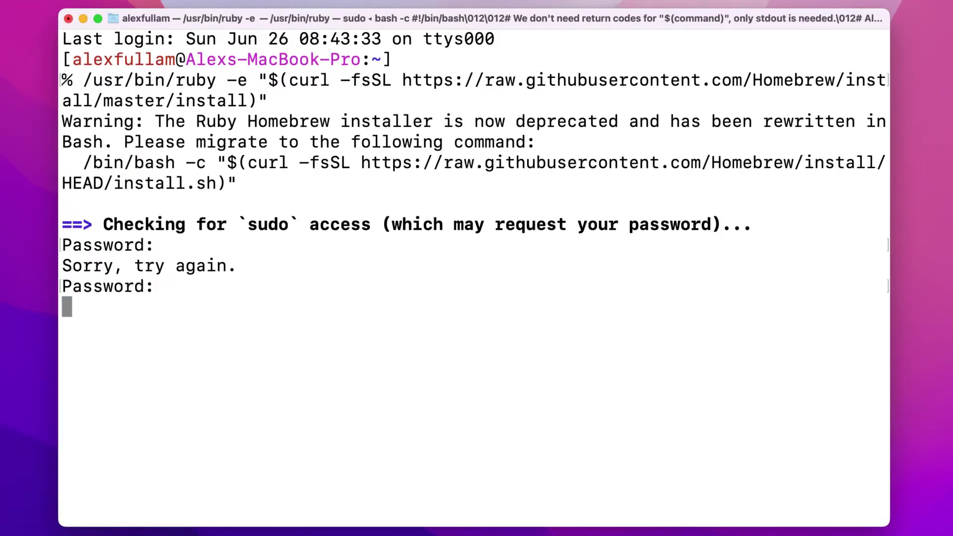
{"action": "key", "text": "Return"}
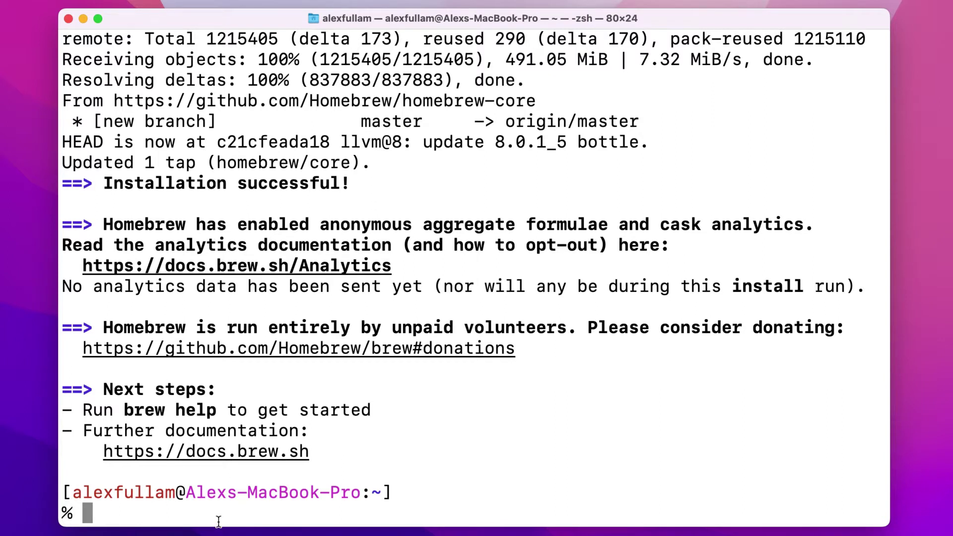
Step: Install android-platform-tools with brew install --cask after brew cask install fails
{"action": "type", "text": "brew cask ins"}
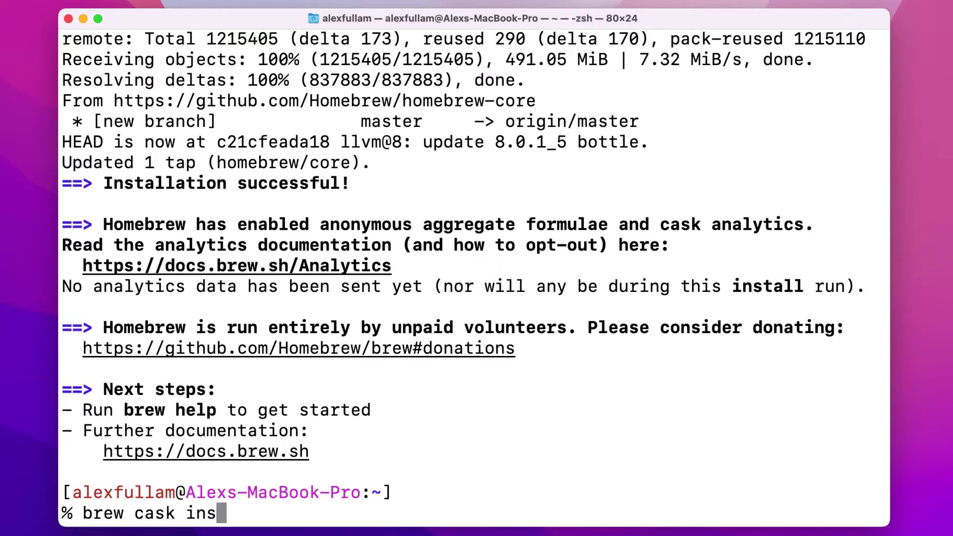
{"action": "type", "text": "tall android-platfor"}
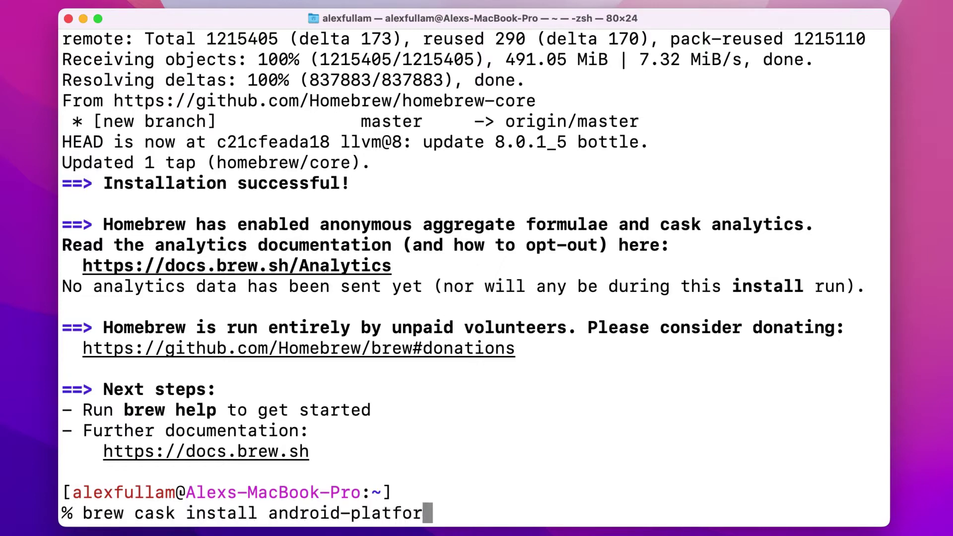
{"action": "type", "text": "m-tools"}
{"action": "key", "text": "Return"}
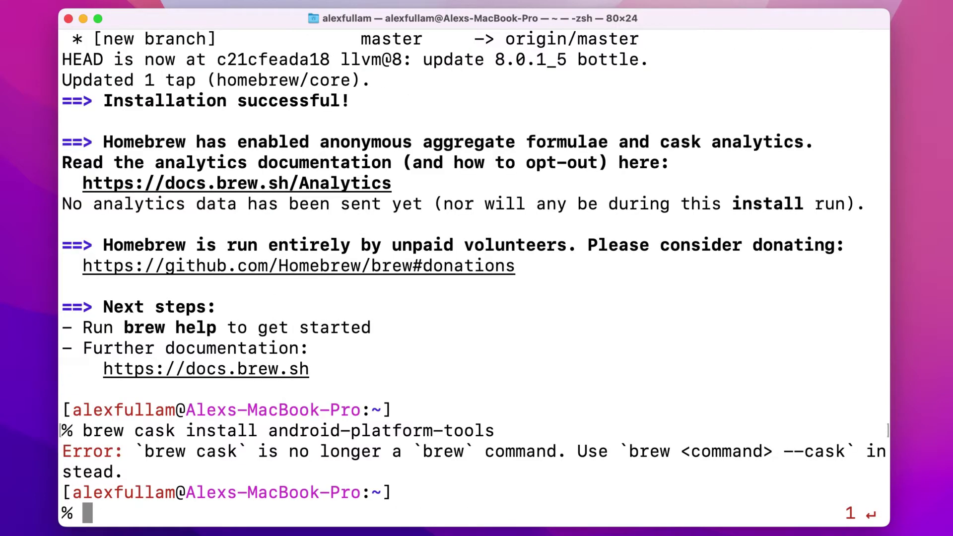
{"action": "type", "text": "brew install "}
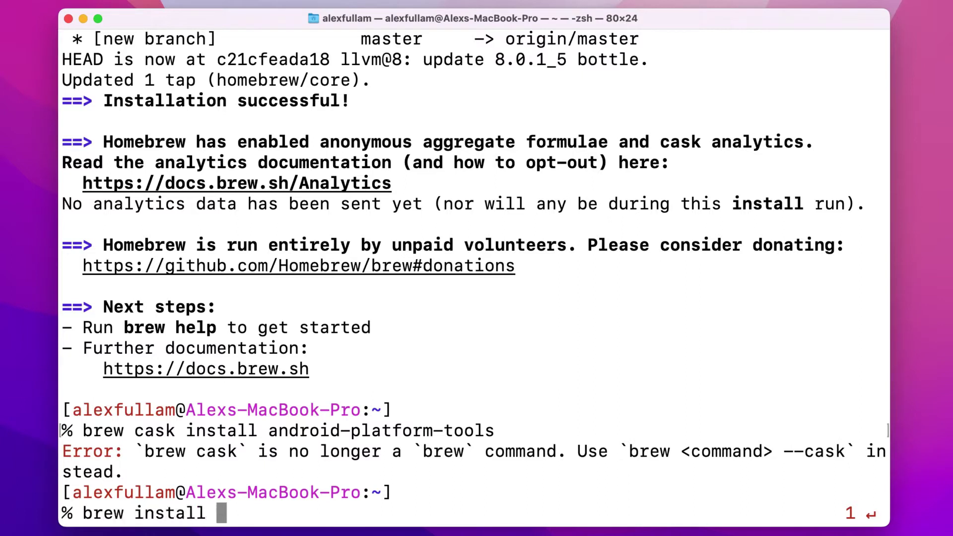
{"action": "type", "text": "--cask andr"}
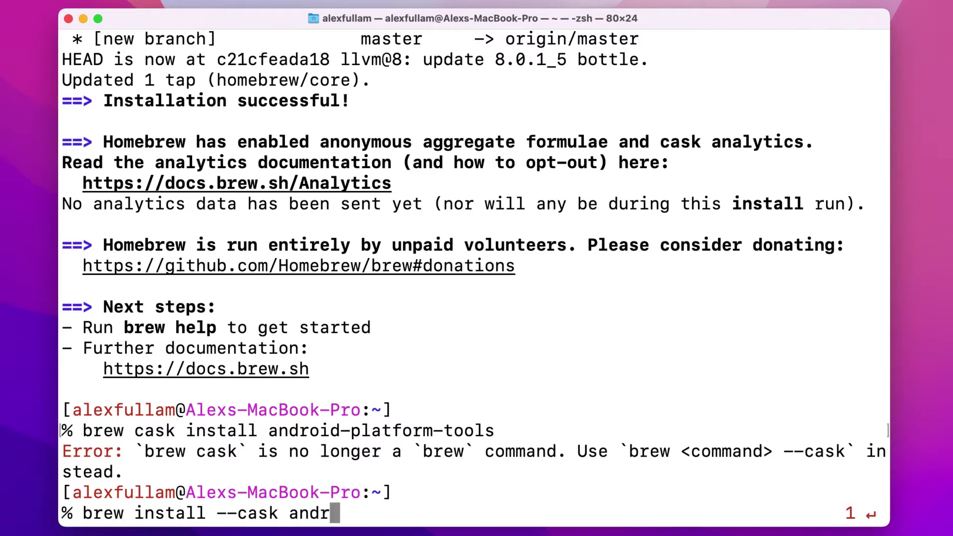
{"action": "type", "text": "oid-platform0t"}
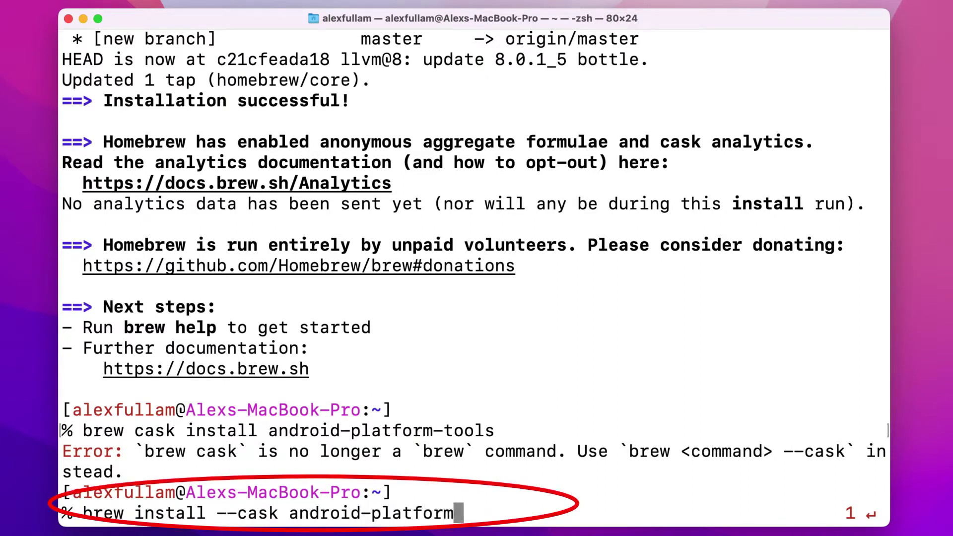
{"action": "key", "text": "BackSpace"}
{"action": "key", "text": "BackSpace"}
{"action": "type", "text": "-t"}
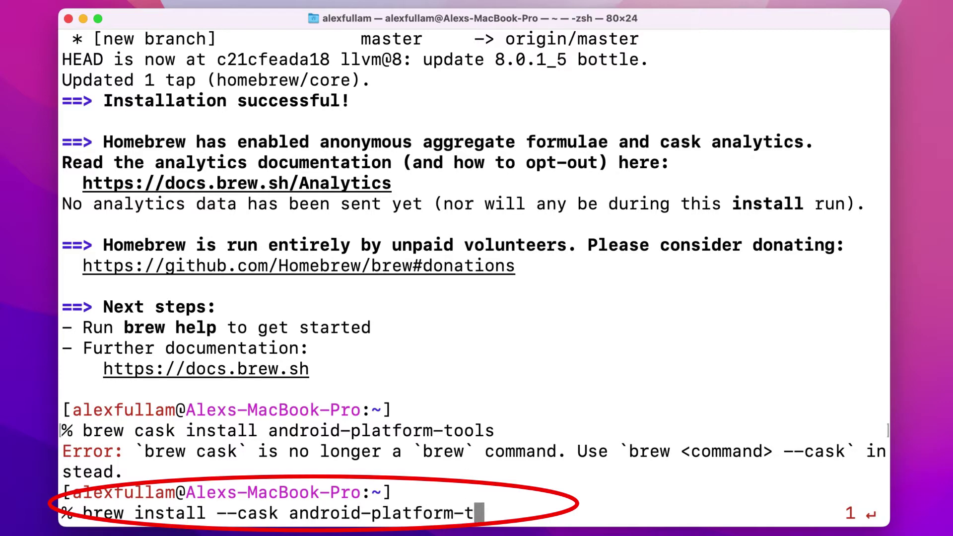
{"action": "type", "text": "ools"}
{"action": "key", "text": "Return"}
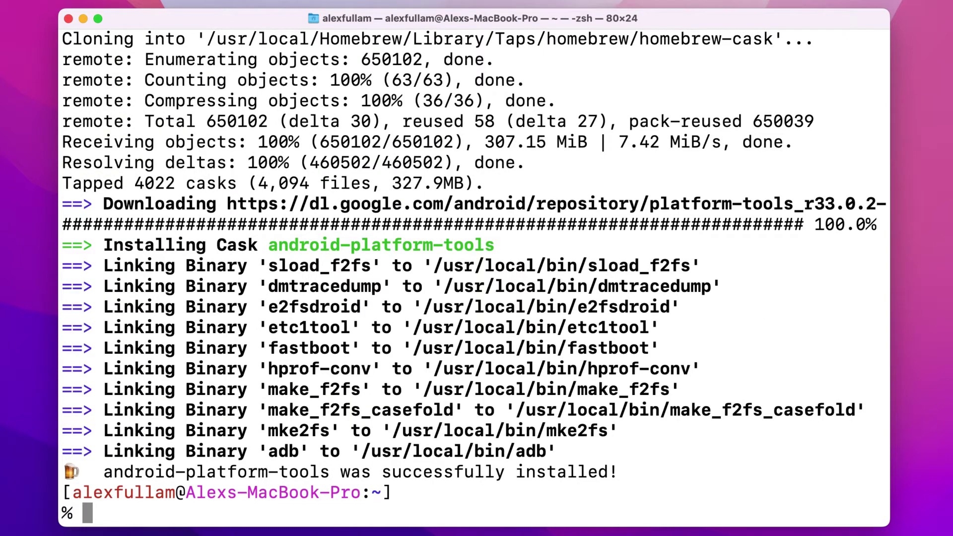
Step: Run brew install scrcpy to install scrcpy 1.24
{"action": "type", "text": "brew install scrcpy"}
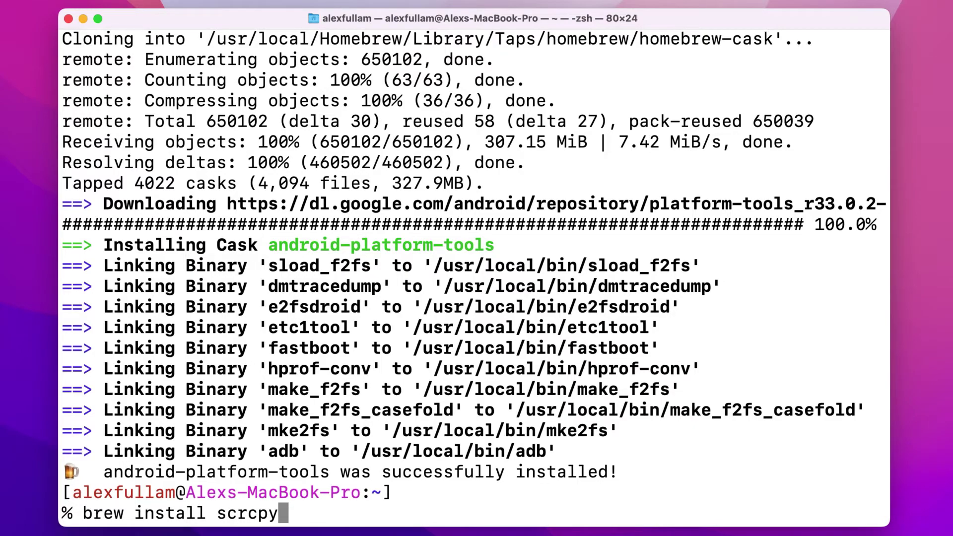
{"action": "key", "text": "Return"}
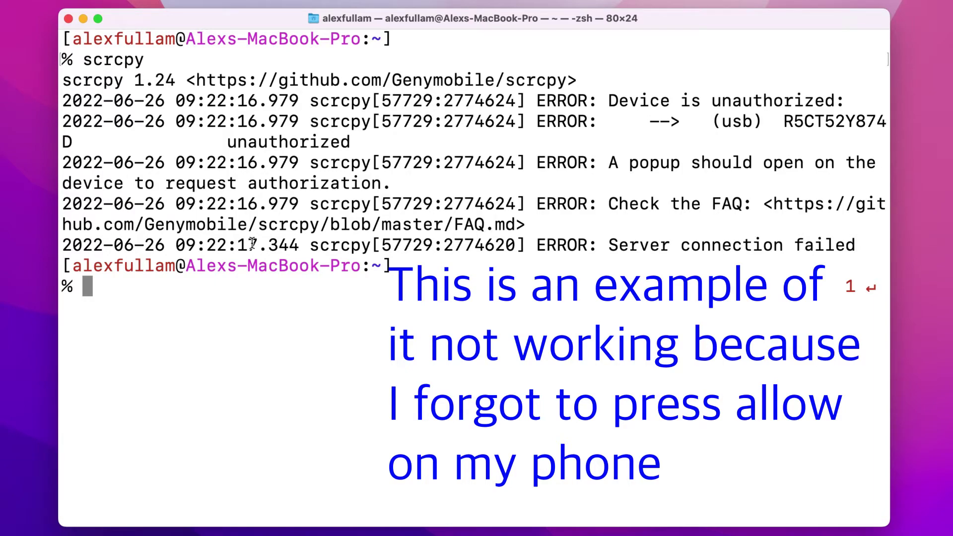
Step: Run scrcpy to mirror the phone, swipe through the home-screen pages, and open Settings
{"action": "type", "text": "scrcpy"}
{"action": "key", "text": "Return"}
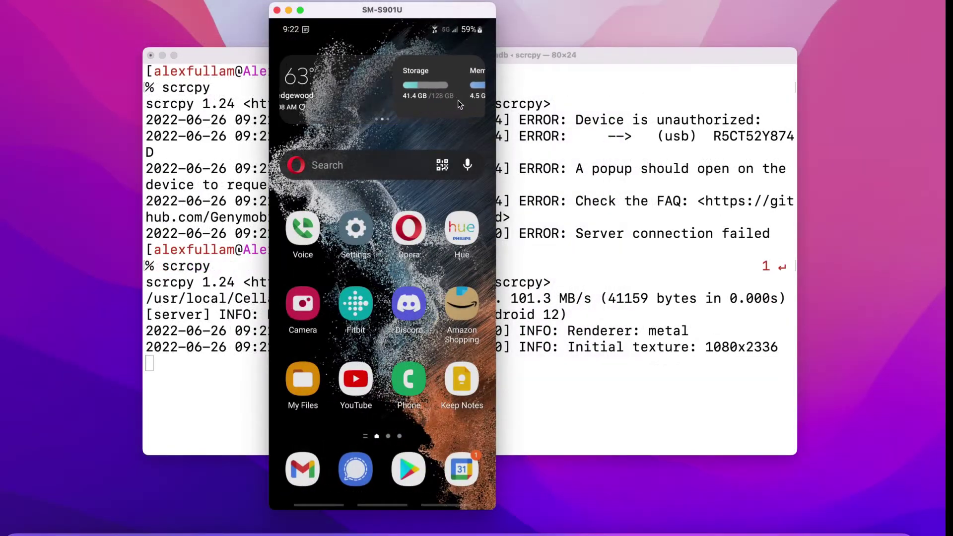
{"action": "left_click_drag", "start_coordinate": [481, 91], "coordinate": [366, 30]}
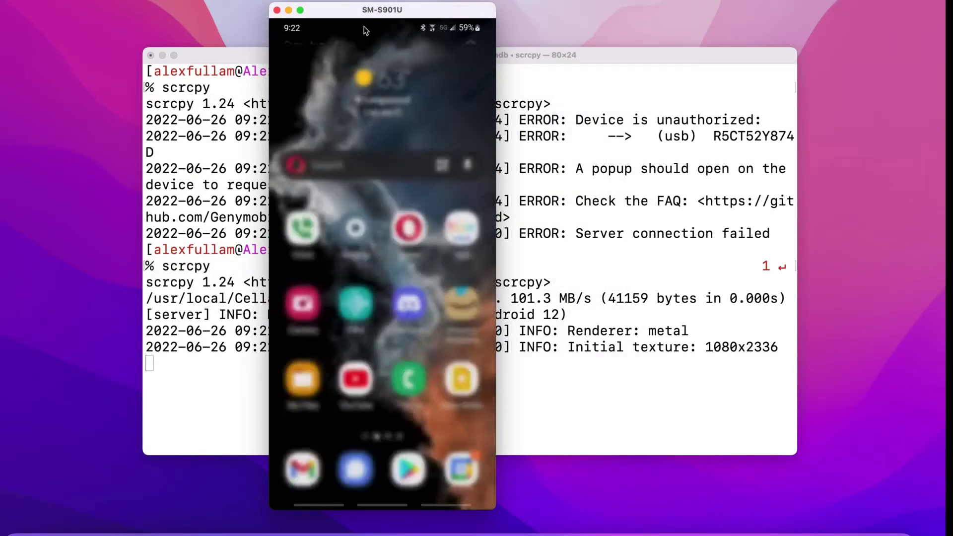
{"action": "left_click_drag", "start_coordinate": [422, 223], "coordinate": [336, 262]}
{"action": "left_click_drag", "start_coordinate": [385, 301], "coordinate": [397, 280]}
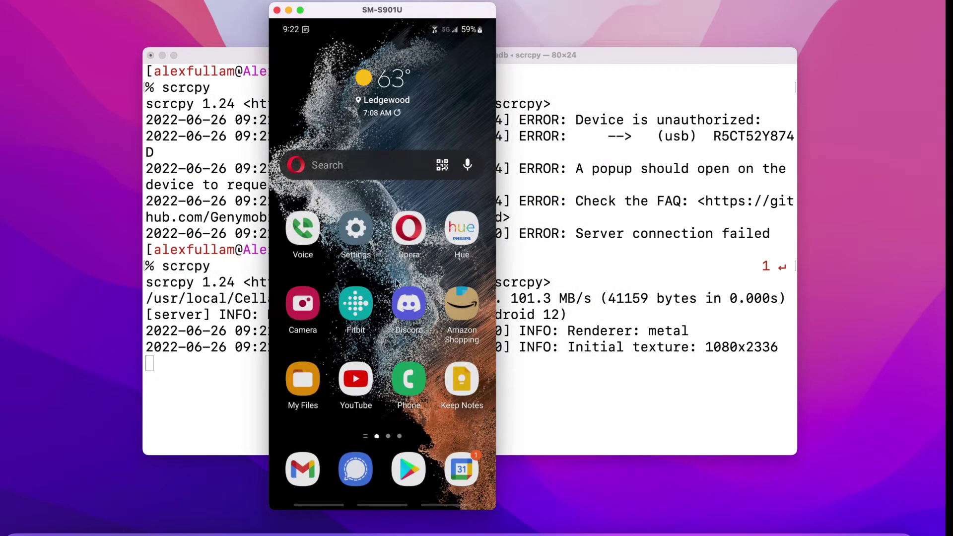
{"action": "left_click", "coordinate": [355, 231]}
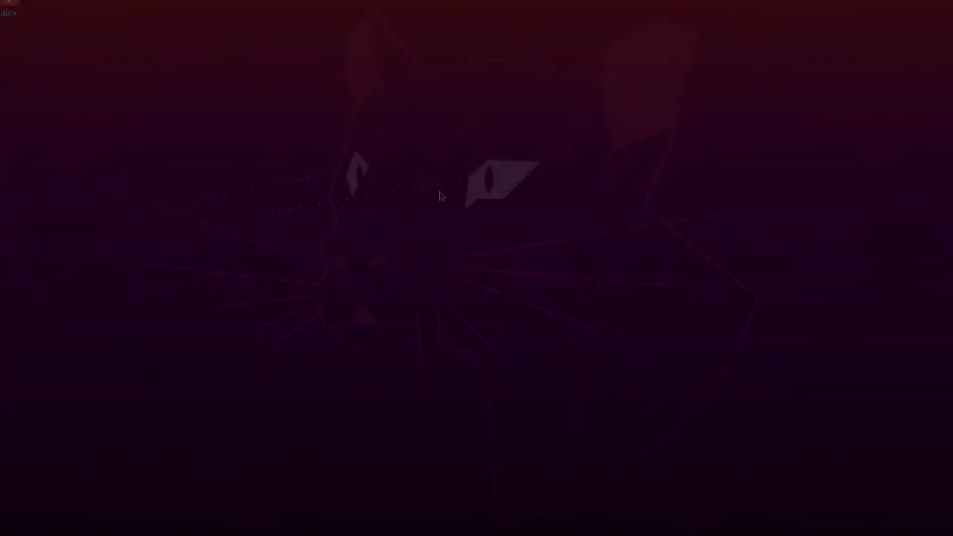
Step: Open a new terminal window, centre it, and clear the screen
{"action": "key", "text": "ctrl+space"}
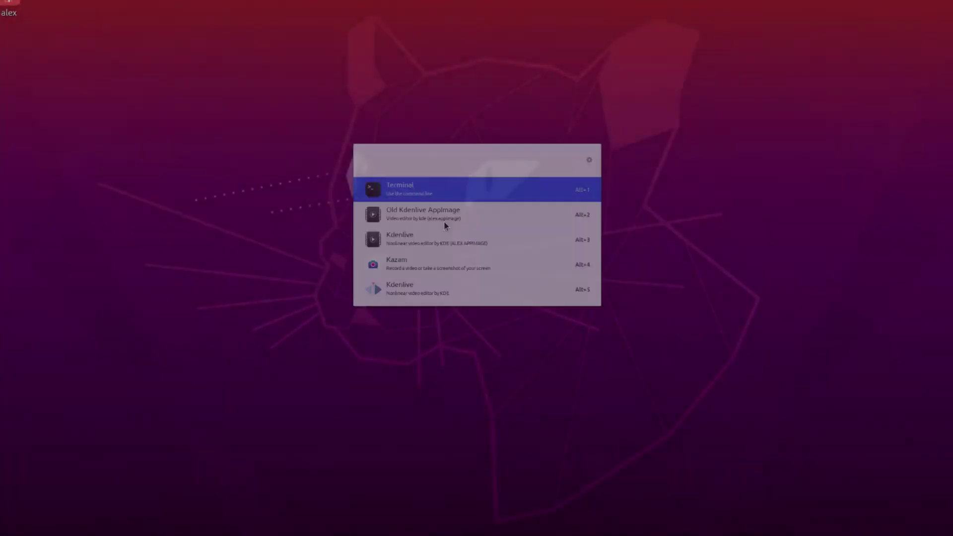
{"action": "key", "text": "Return"}
{"action": "left_click_drag", "start_coordinate": [331, 72], "coordinate": [521, 91]}
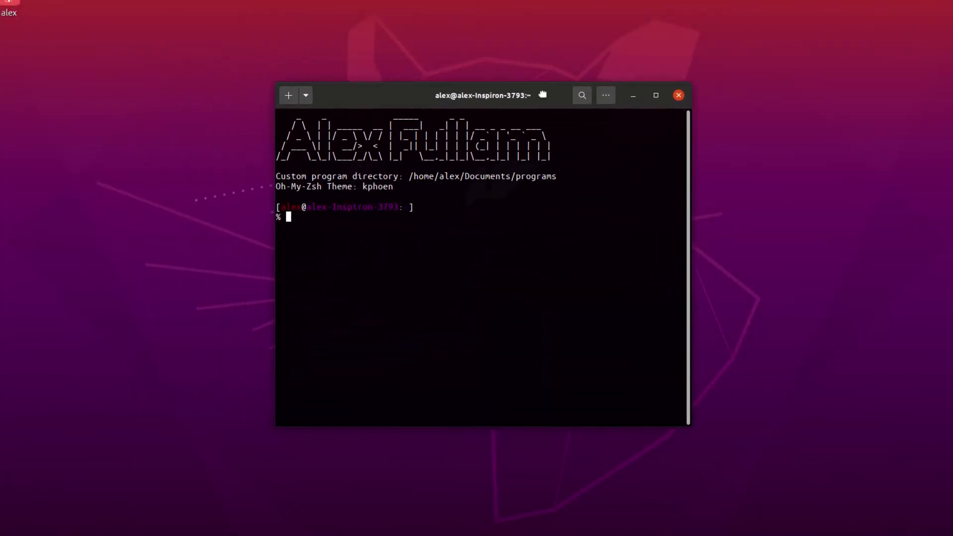
{"action": "type", "text": "ce"}
{"action": "key", "text": "BackSpace"}
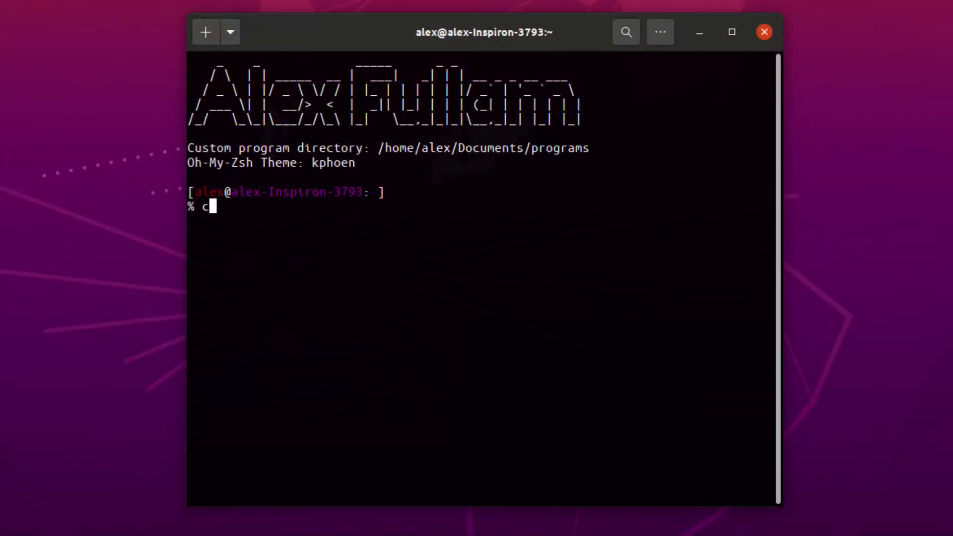
{"action": "type", "text": "lear"}
{"action": "key", "text": "Return"}
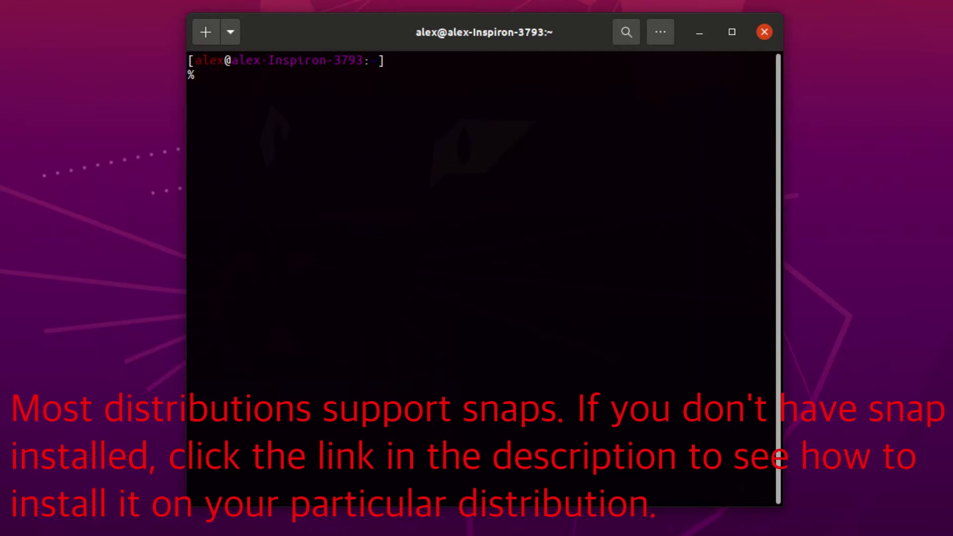
Step: Run sudo snap install scrcpy with the password, see it's already installed, then launch scrcpy
{"action": "type", "text": "sudo snap "}
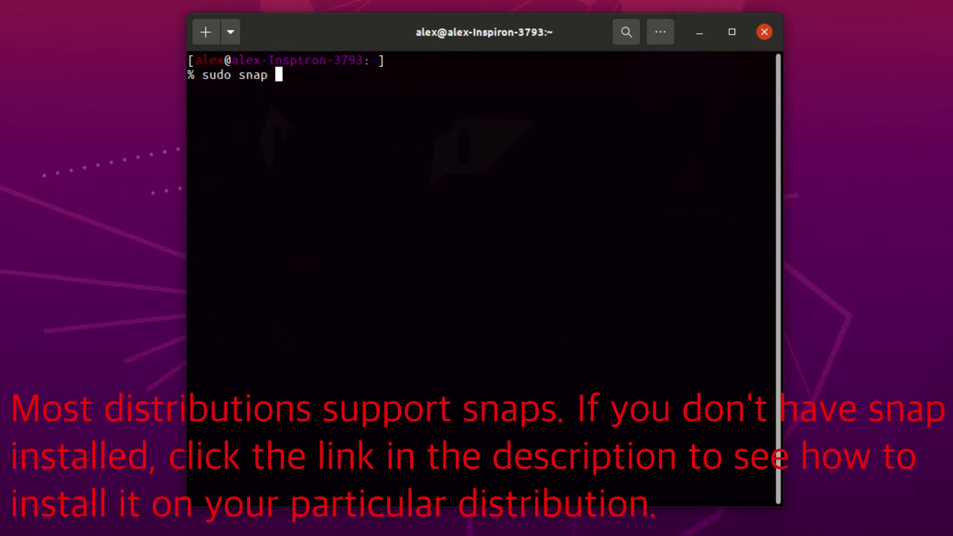
{"action": "type", "text": "install scrcpy"}
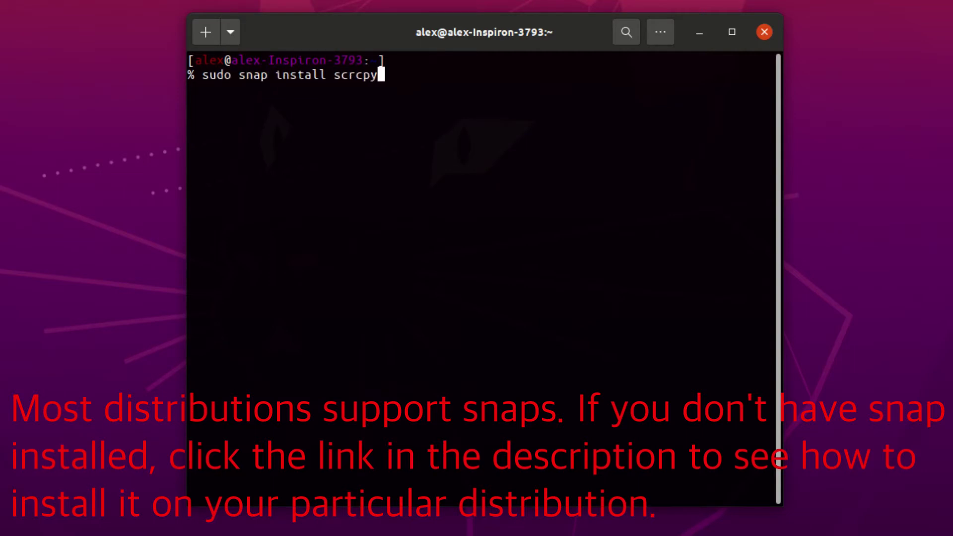
{"action": "key", "text": "Return"}
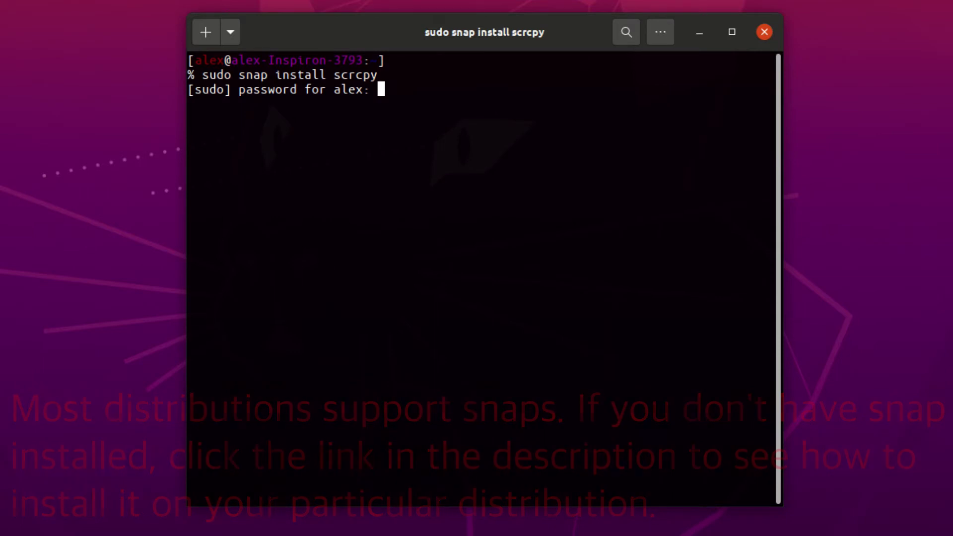
{"action": "key", "text": "Return"}
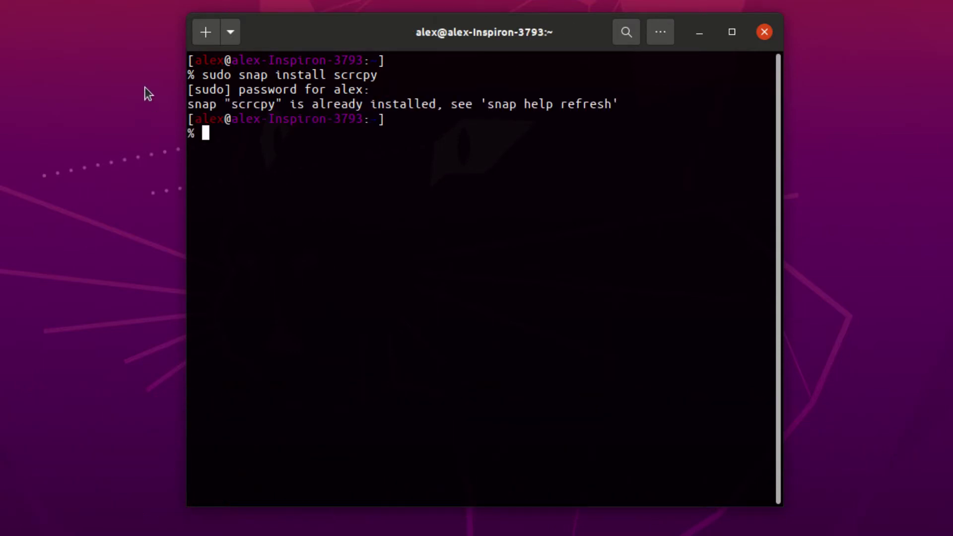
{"action": "left_click_drag", "start_coordinate": [189, 104], "coordinate": [621, 104]}
{"action": "left_click", "coordinate": [403, 187]}
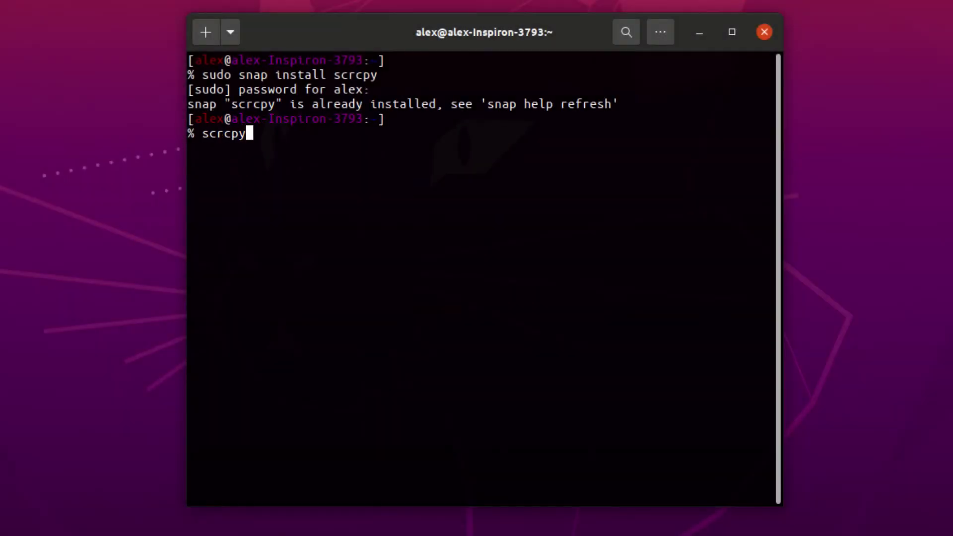
{"action": "key", "text": "Return"}
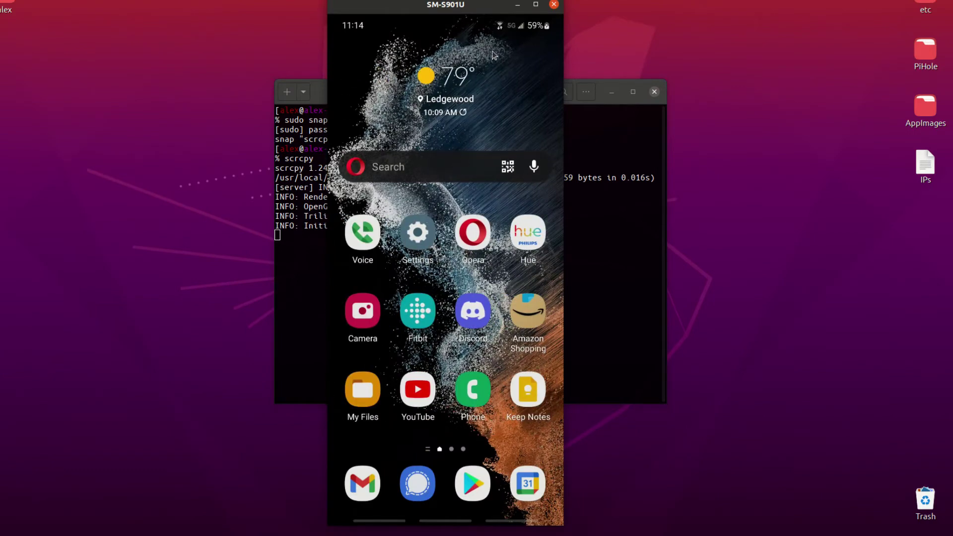
Step: Toggle the notification shade, swipe the widget to storage and memory, and open Fitbit
{"action": "left_click_drag", "start_coordinate": [489, 31], "coordinate": [477, 243]}
{"action": "left_click", "coordinate": [447, 340]}
{"action": "left_click_drag", "start_coordinate": [494, 123], "coordinate": [422, 124]}
{"action": "left_click", "coordinate": [421, 320]}
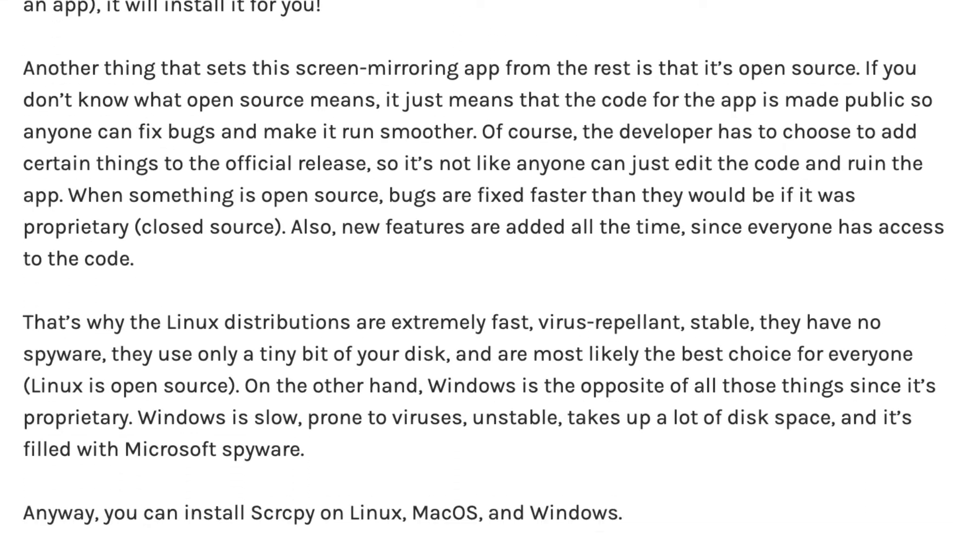
Step: Scroll the scrcpy blog post past the Table of Contents to the USB Debugging and Homebrew sections
{"action": "scroll", "coordinate": [477, 268], "scroll_direction": "down", "scroll_amount": 14}
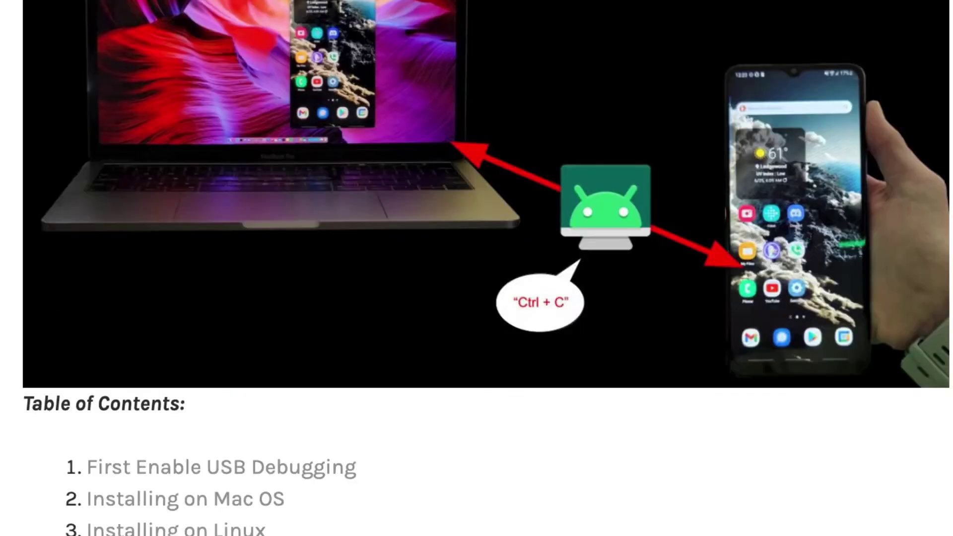
{"action": "scroll", "coordinate": [477, 268], "scroll_direction": "down", "scroll_amount": 12}
{"action": "scroll", "coordinate": [477, 268], "scroll_direction": "down", "scroll_amount": 13}
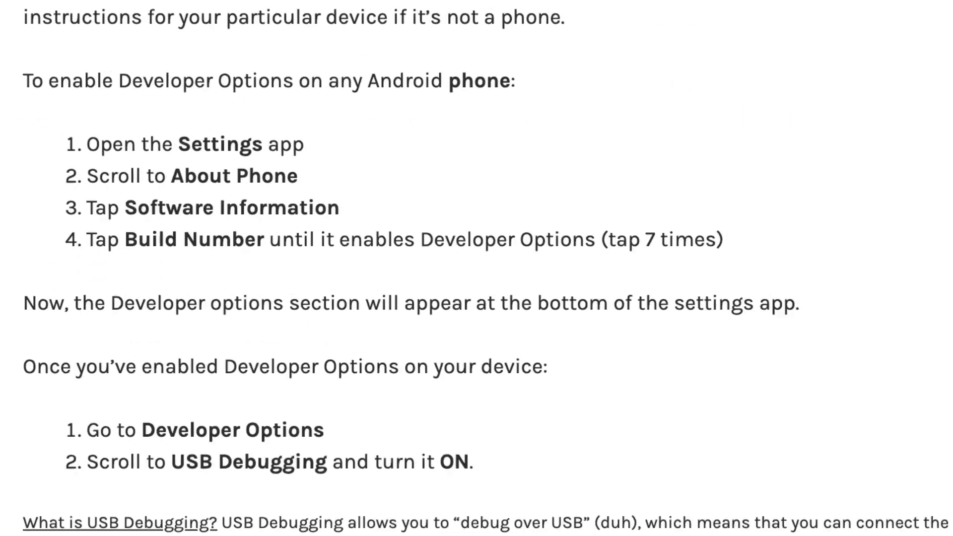
{"action": "scroll", "coordinate": [476, 268], "scroll_direction": "down", "scroll_amount": 12}
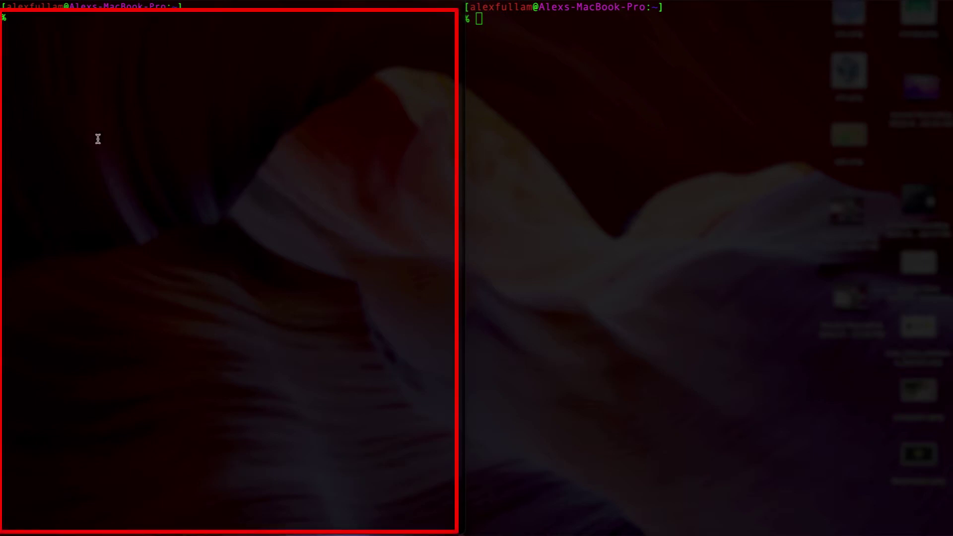
Step: Run scrcpy --help in the right Terminal pane and scroll back to the top of its output
{"action": "left_click", "coordinate": [625, 91]}
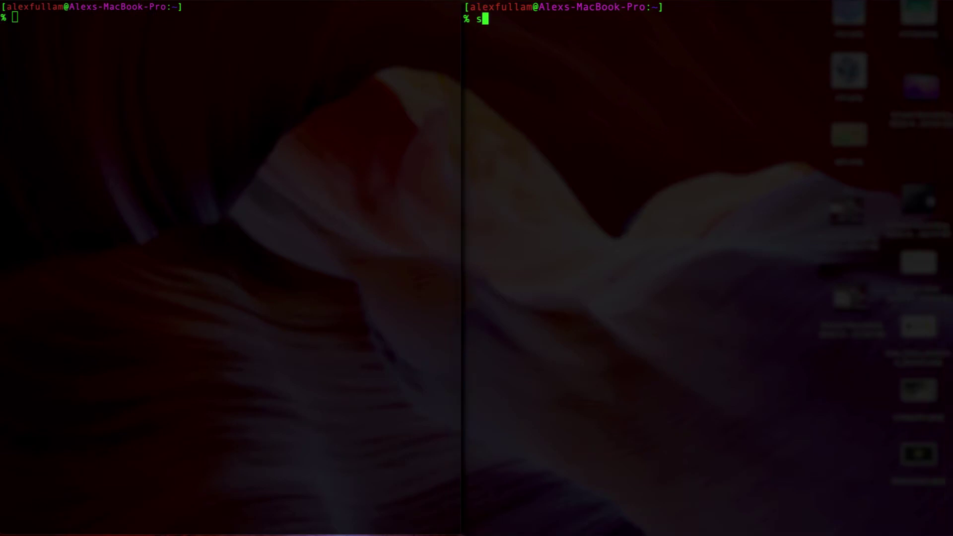
{"action": "type", "text": "-help"}
{"action": "key", "text": "Return"}
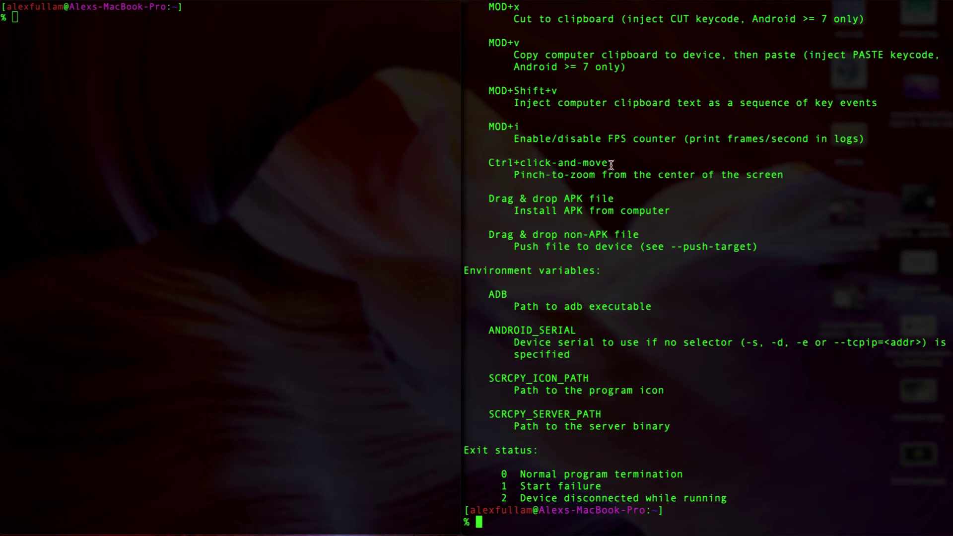
{"action": "scroll", "coordinate": [612, 167], "scroll_direction": "up", "scroll_amount": 5}
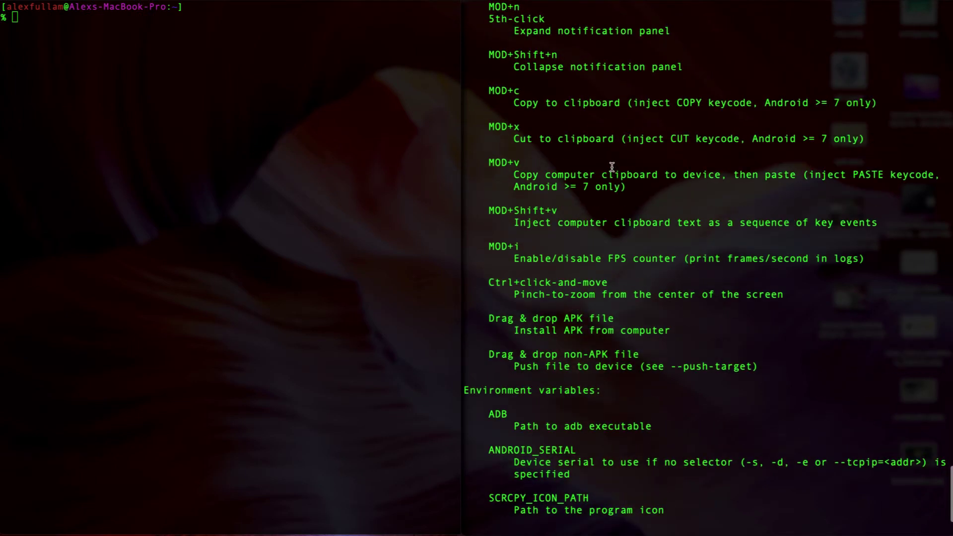
{"action": "scroll", "coordinate": [656, 124], "scroll_direction": "up", "scroll_amount": 15}
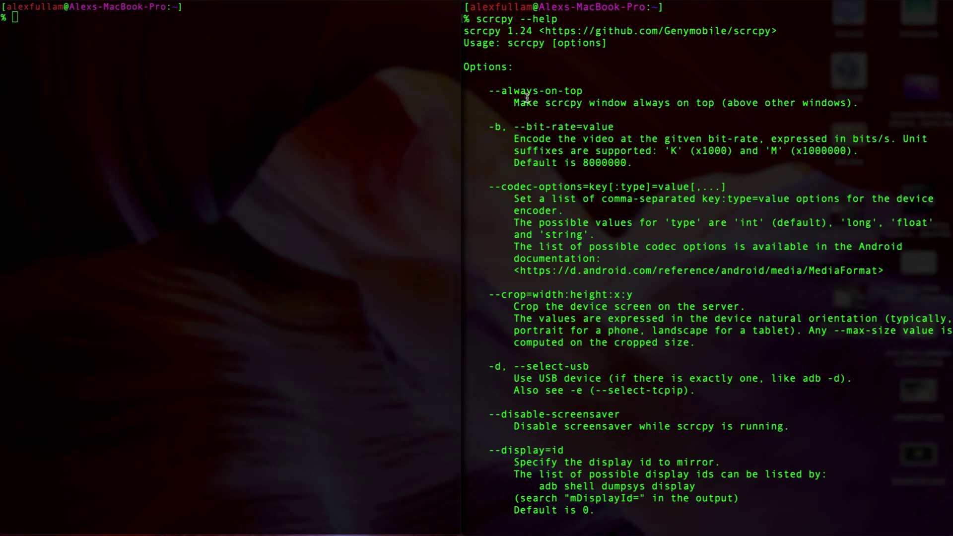
{"action": "left_click", "coordinate": [300, 144]}
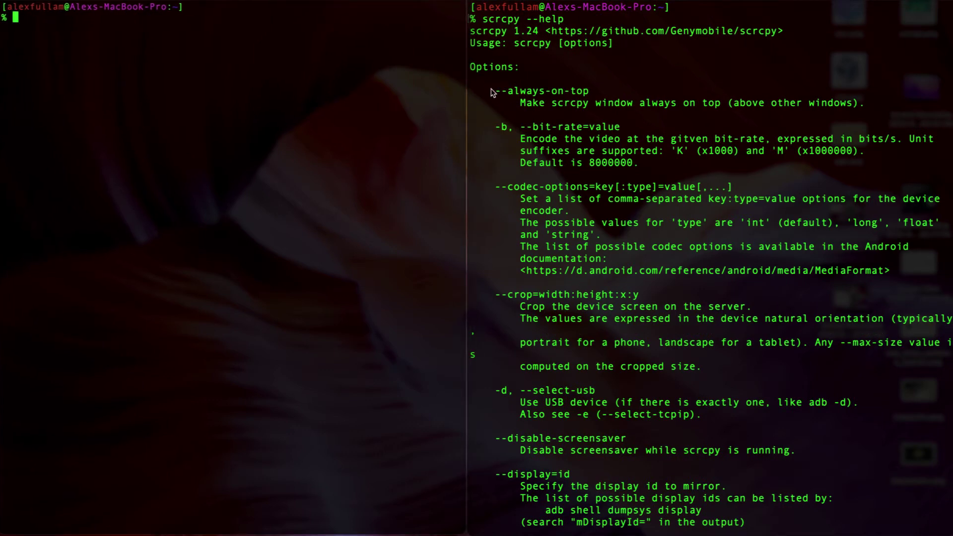
Step: Enter scrcpy --always-on-top in the left pane, re-tile the Terminal windows, and run it
{"action": "type", "text": "scrcpy --always-on-top"}
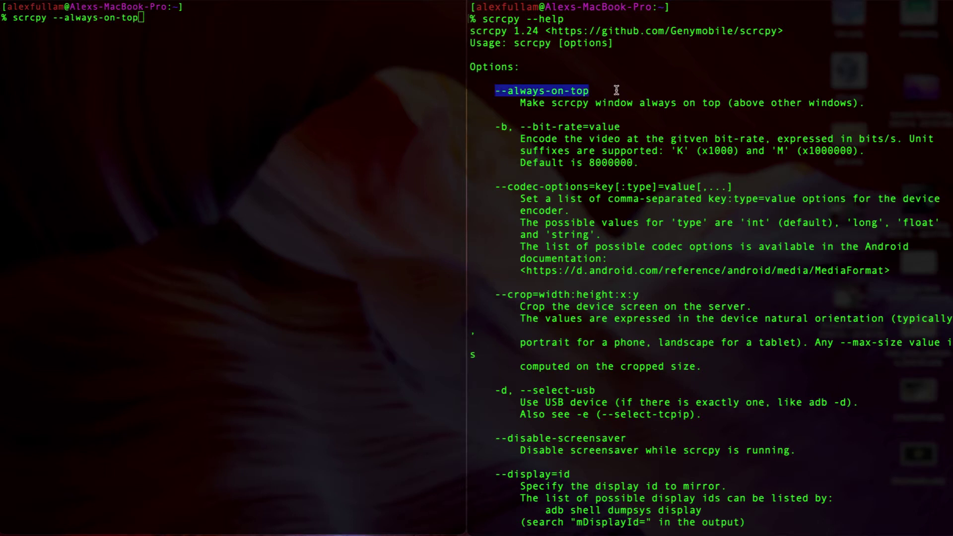
{"action": "left_click", "coordinate": [533, 101]}
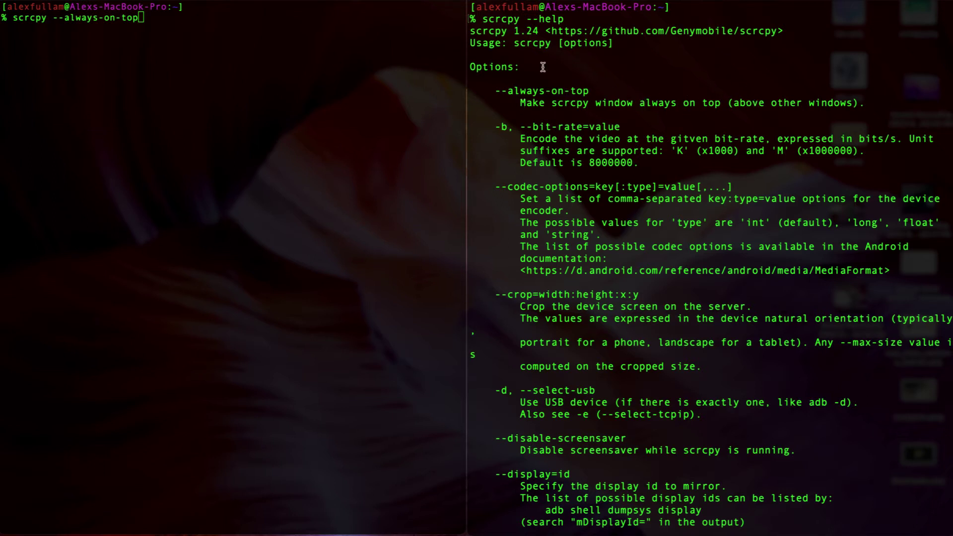
{"action": "key", "text": "ctrl+super+f"}
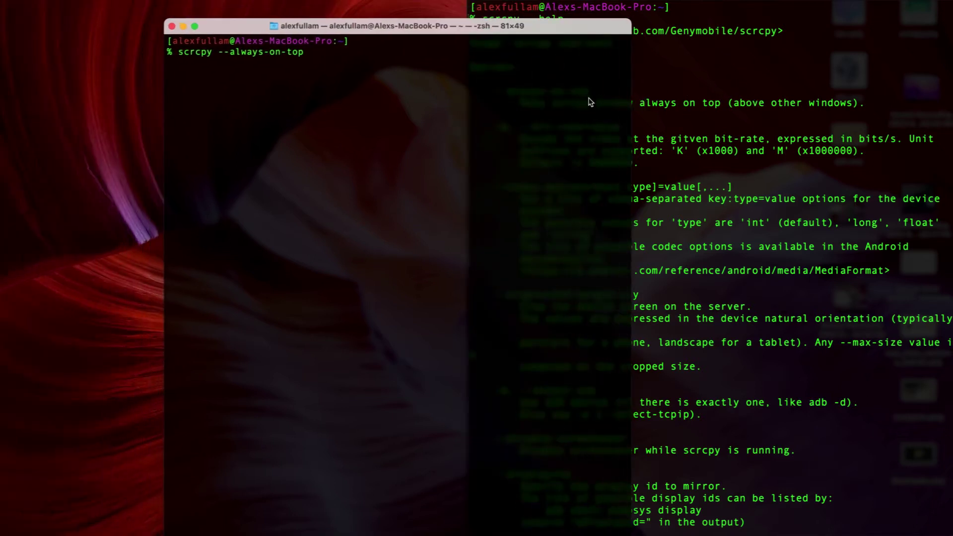
{"action": "left_click", "coordinate": [706, 99]}
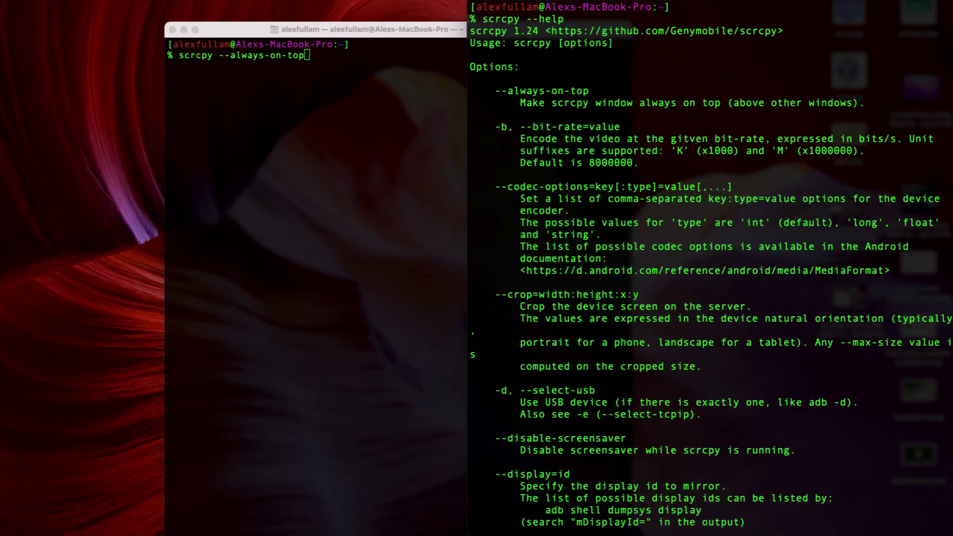
{"action": "left_click", "coordinate": [384, 38]}
{"action": "key", "text": "ctrl+super+f"}
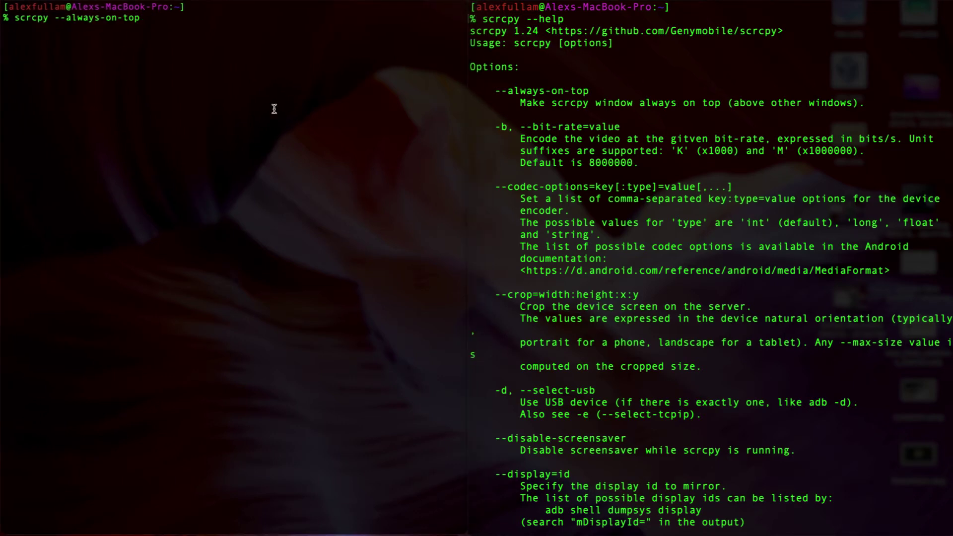
{"action": "key", "text": "Return"}
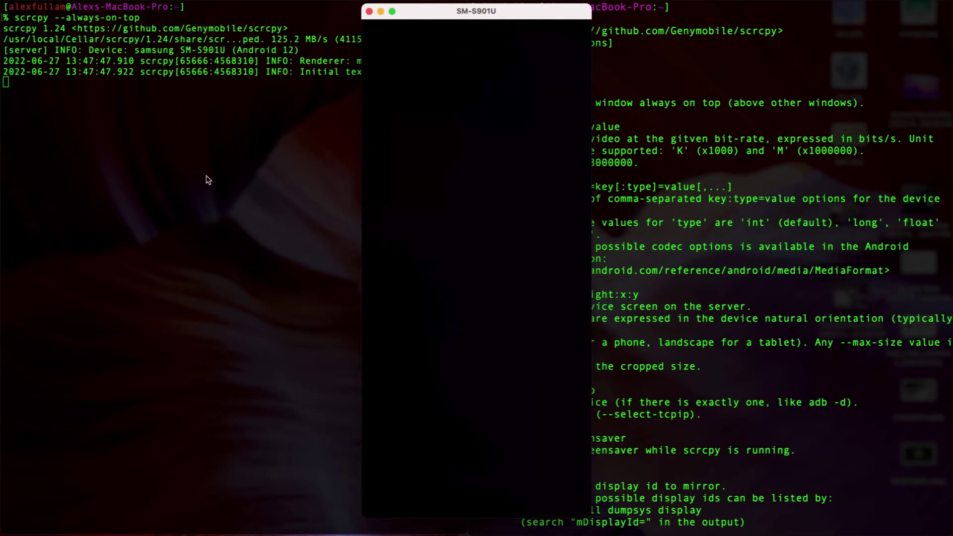
Step: Wake the mirrored phone and type test text 'ij;lj;kj;ljkjkljlkjljlkjlkj' into the note
{"action": "left_click", "coordinate": [218, 170]}
{"action": "left_click", "coordinate": [396, 368]}
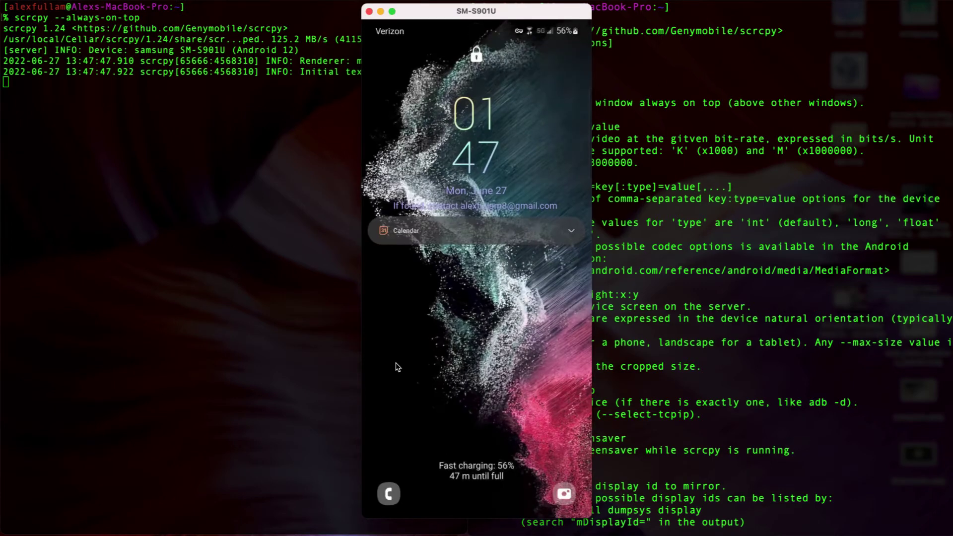
{"action": "left_click", "coordinate": [460, 300]}
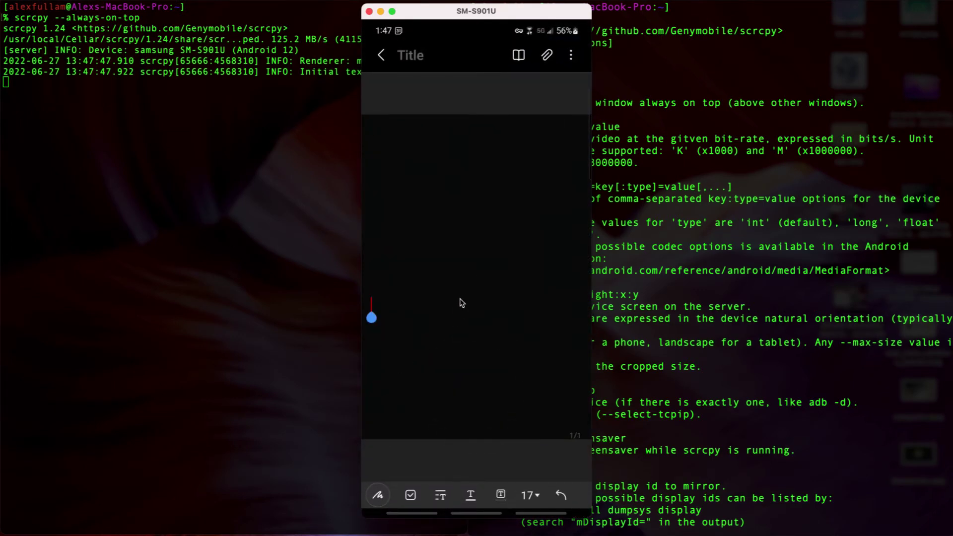
{"action": "type", "text": "ij;lj;kj;"}
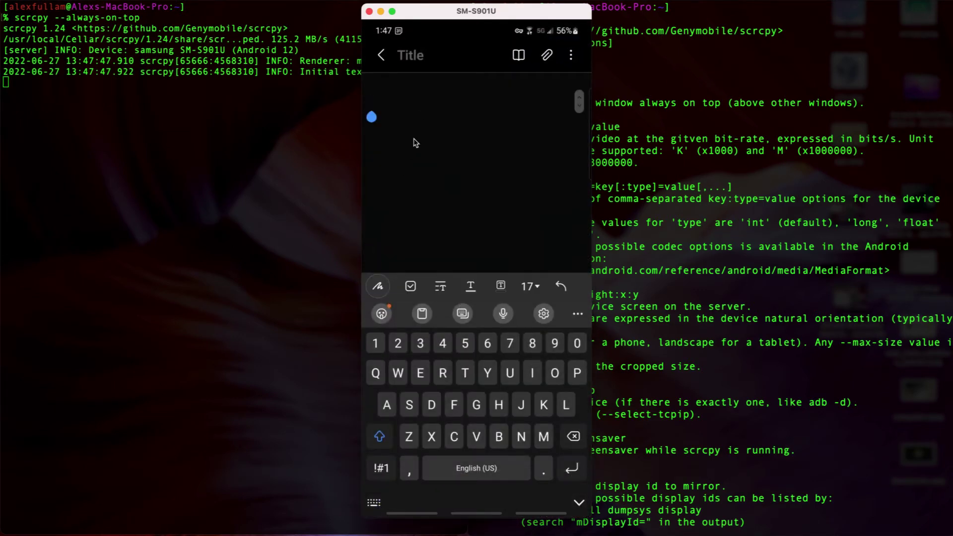
{"action": "type", "text": "ljkjkljlkjljlkjlkj"}
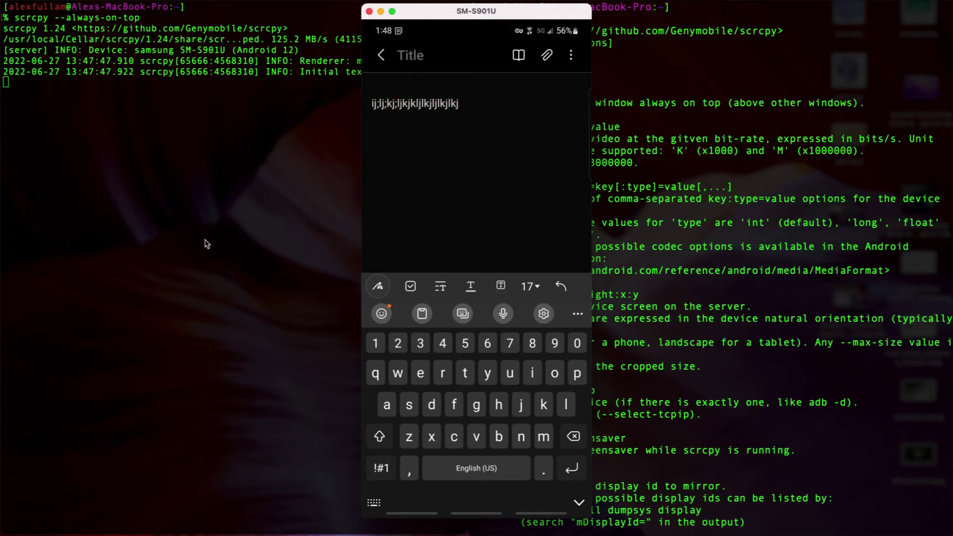
Step: Confirm the mirror stays above Terminal, then close it and clear the left terminal
{"action": "left_click", "coordinate": [239, 174]}
{"action": "left_click", "coordinate": [401, 32]}
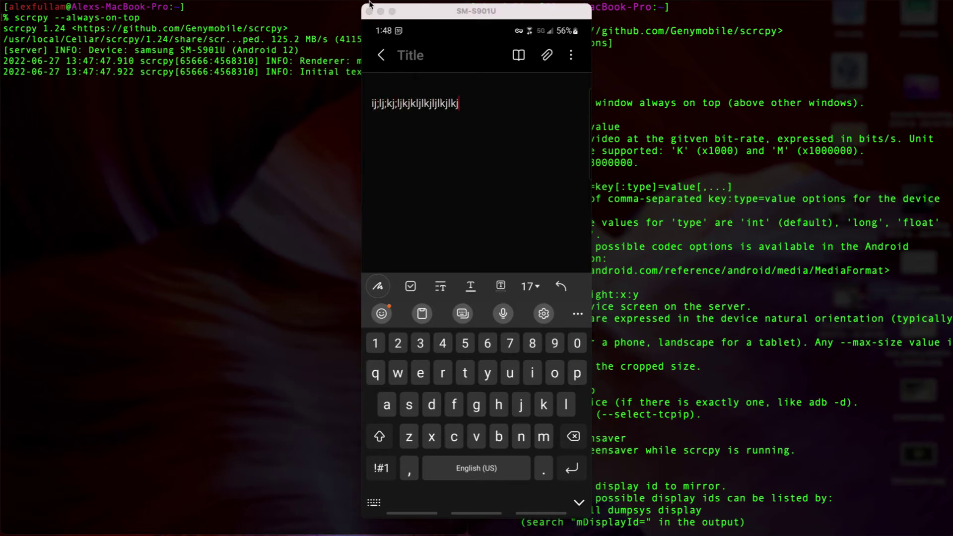
{"action": "left_click", "coordinate": [176, 181]}
{"action": "key", "text": "ctrl+c"}
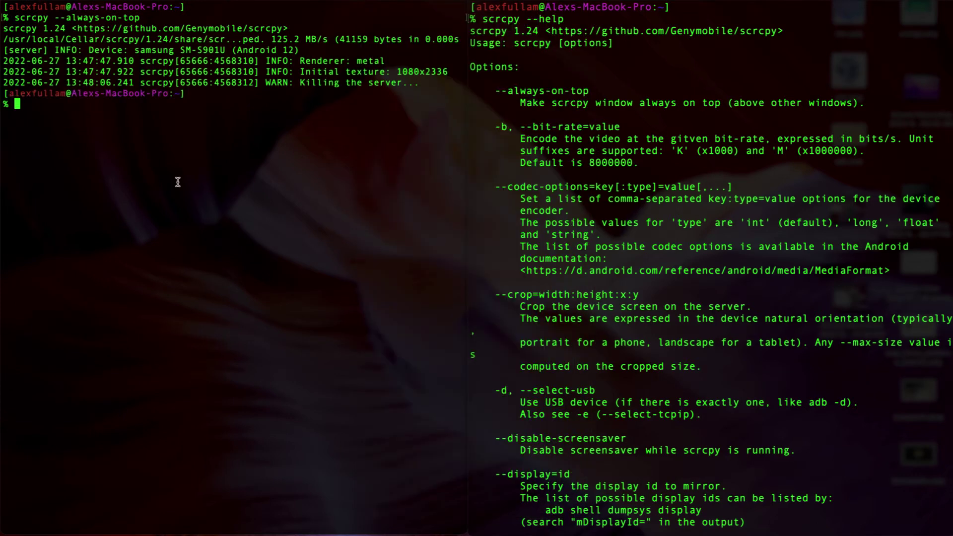
{"action": "key", "text": "ctrl+l"}
{"action": "scroll", "coordinate": [522, 142], "scroll_direction": "down", "scroll_amount": 5}
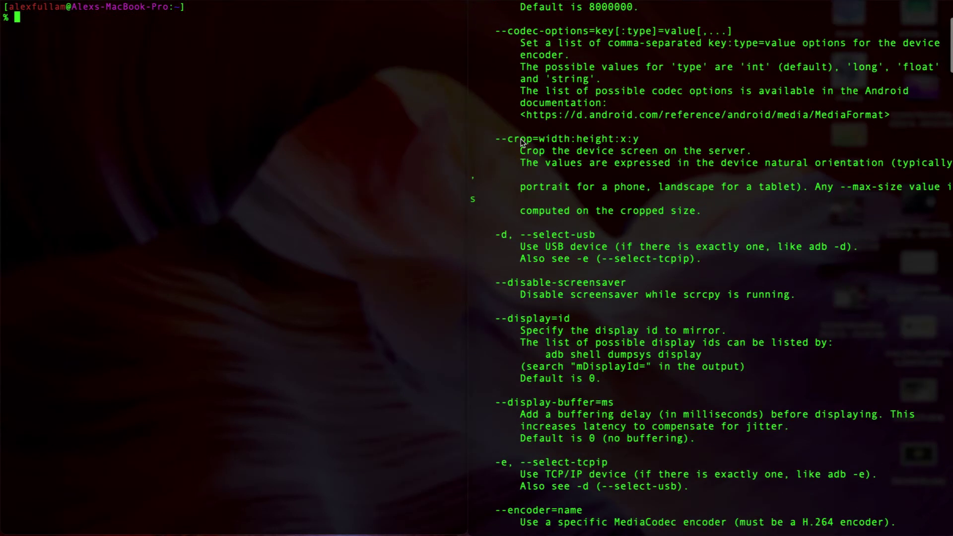
Step: Highlight the -b, --bit-rate=value option line in the help output
{"action": "scroll", "coordinate": [521, 142], "scroll_direction": "up", "scroll_amount": 5}
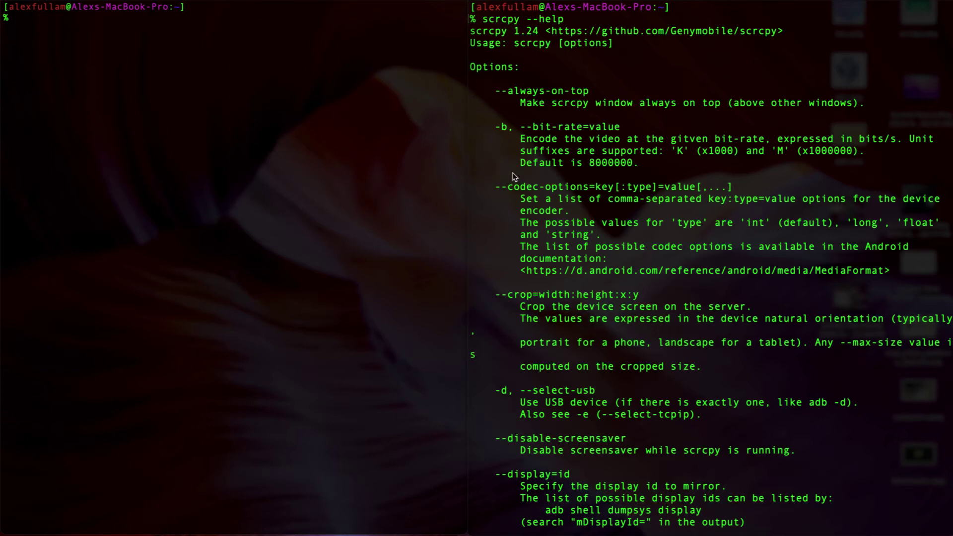
{"action": "left_click", "coordinate": [523, 127]}
{"action": "left_click_drag", "start_coordinate": [618, 129], "coordinate": [501, 127]}
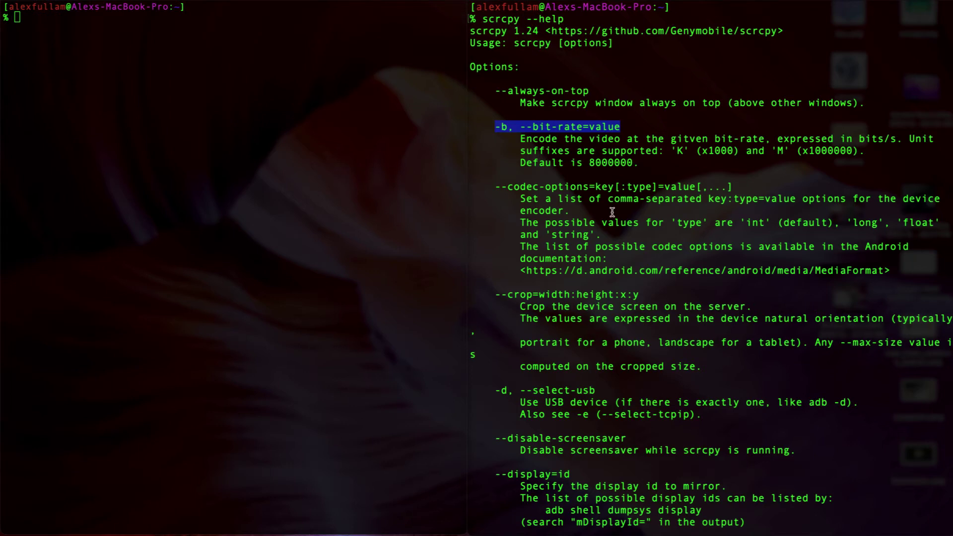
{"action": "left_click", "coordinate": [578, 133]}
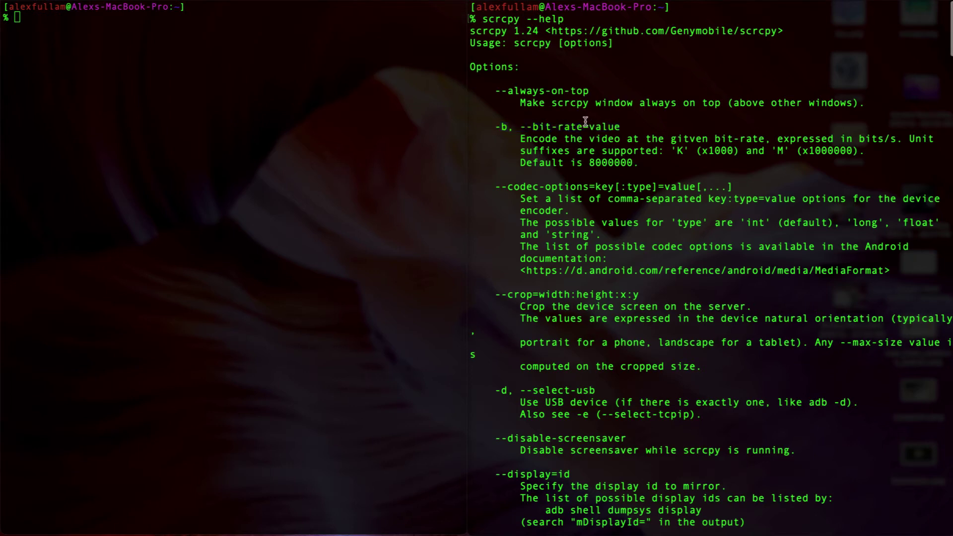
{"action": "left_click_drag", "start_coordinate": [588, 126], "coordinate": [648, 126]}
Step: Scroll down and highlight the --disable-screensaver option and its name
{"action": "scroll", "coordinate": [643, 122], "scroll_direction": "down", "scroll_amount": 5}
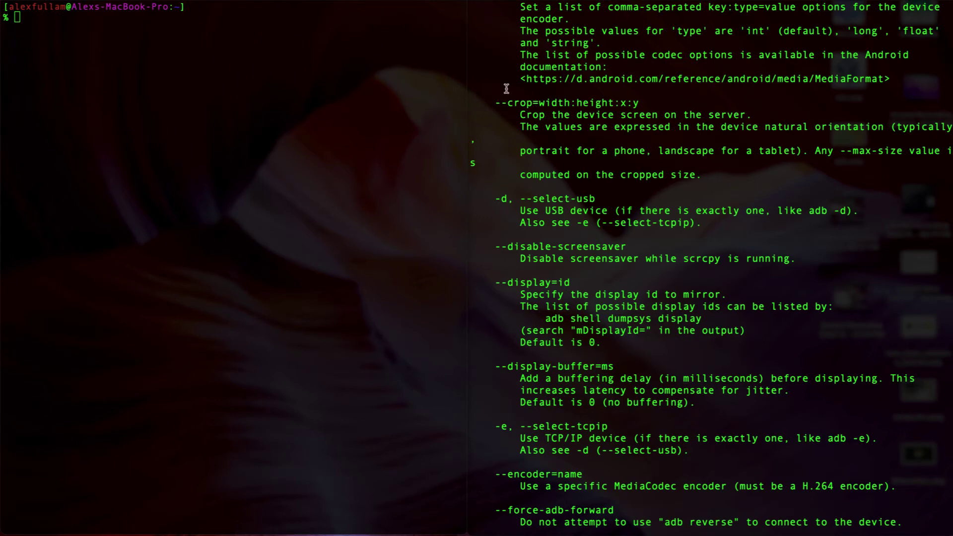
{"action": "scroll", "coordinate": [521, 200], "scroll_direction": "down", "scroll_amount": 4}
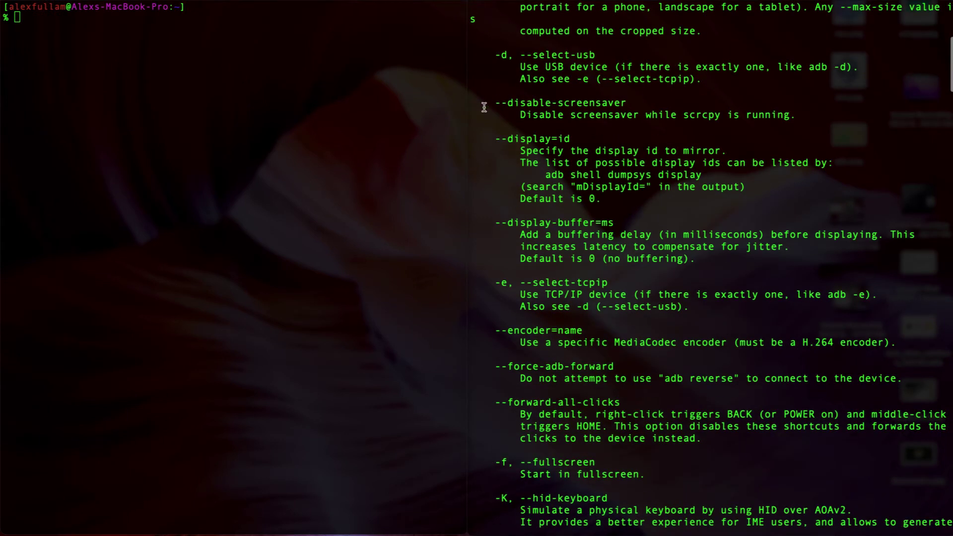
{"action": "left_click_drag", "start_coordinate": [493, 103], "coordinate": [802, 115]}
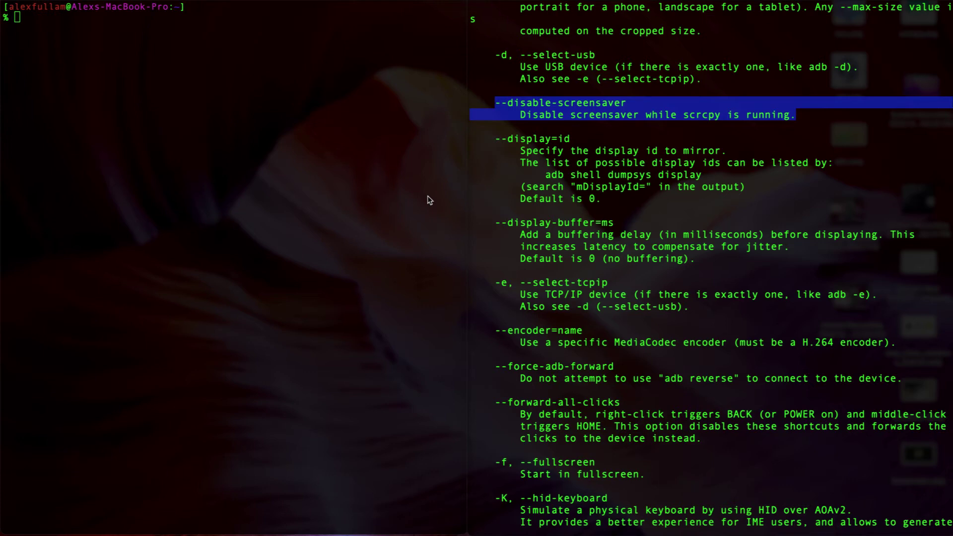
{"action": "left_click", "coordinate": [514, 99]}
{"action": "left_click_drag", "start_coordinate": [496, 99], "coordinate": [630, 103]}
Step: Scroll through the remaining help options down to --fullscreen
{"action": "scroll", "coordinate": [595, 117], "scroll_direction": "up", "scroll_amount": 3}
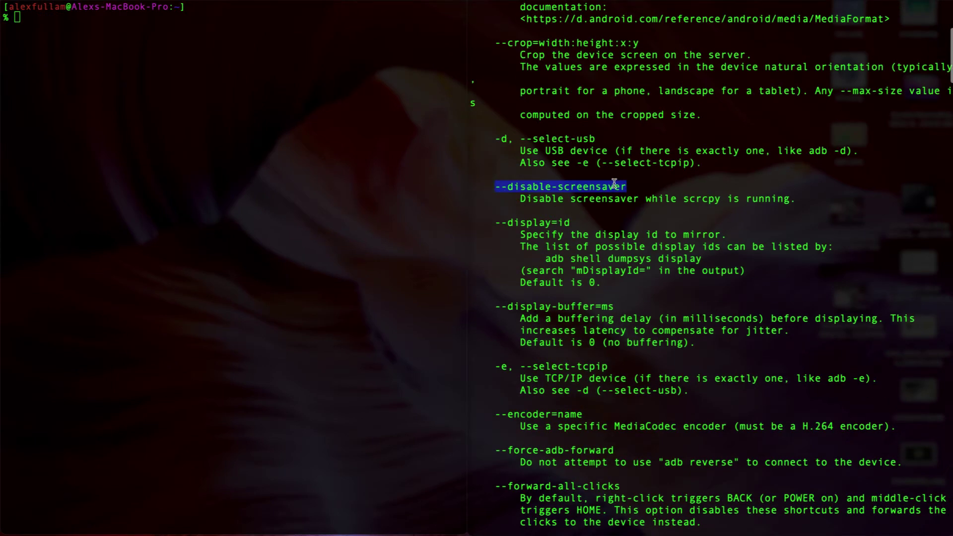
{"action": "scroll", "coordinate": [607, 191], "scroll_direction": "down", "scroll_amount": 2}
{"action": "scroll", "coordinate": [607, 192], "scroll_direction": "up", "scroll_amount": 10}
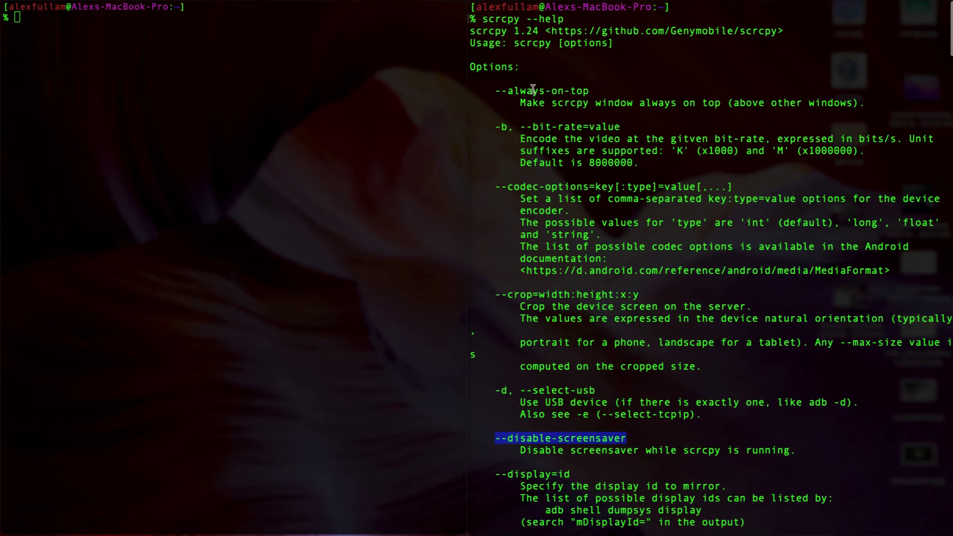
{"action": "scroll", "coordinate": [579, 96], "scroll_direction": "down", "scroll_amount": 12}
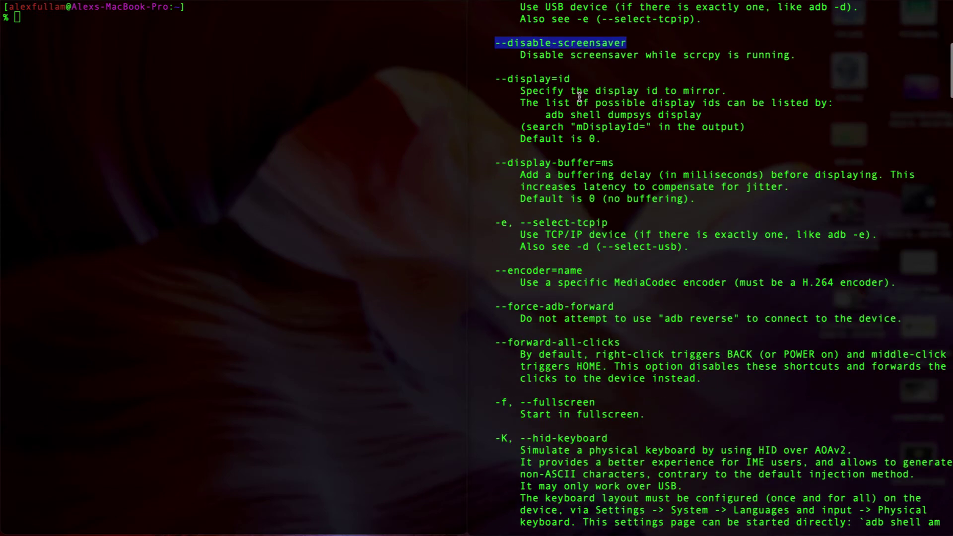
{"action": "scroll", "coordinate": [602, 89], "scroll_direction": "down", "scroll_amount": 4}
{"action": "scroll", "coordinate": [602, 89], "scroll_direction": "up", "scroll_amount": 3}
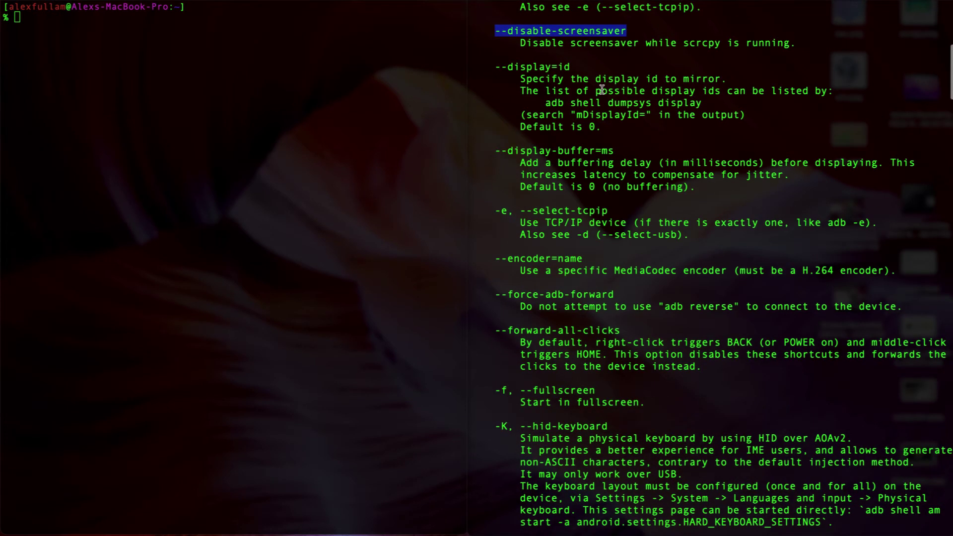
{"action": "scroll", "coordinate": [602, 89], "scroll_direction": "down", "scroll_amount": 2}
{"action": "scroll", "coordinate": [601, 89], "scroll_direction": "down", "scroll_amount": 9}
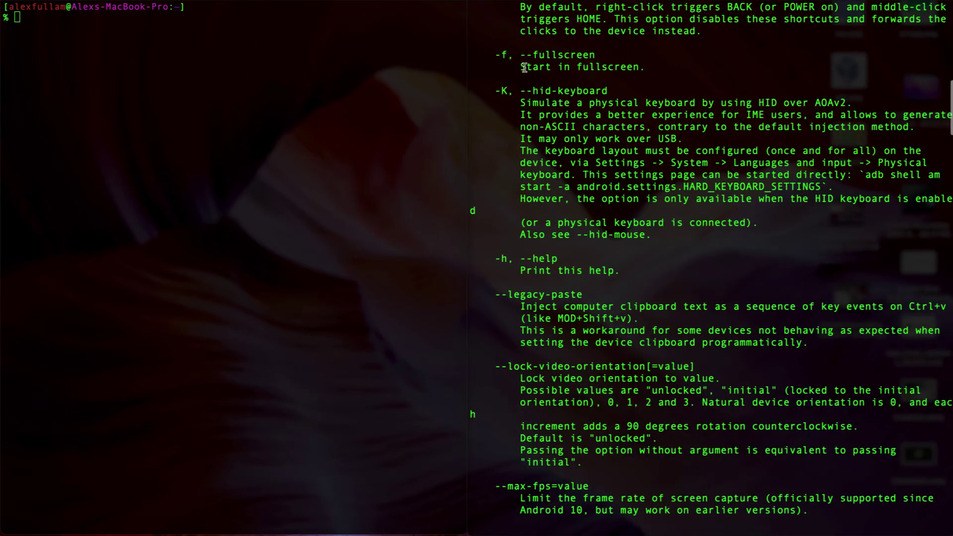
Step: Run plain scrcpy, toggle the mirror into fullscreen and back with Cmd+F, then stop it
{"action": "left_click", "coordinate": [321, 94]}
{"action": "type", "text": "scrcpy"}
{"action": "key", "text": "BackSpace"}
{"action": "key", "text": "BackSpace"}
{"action": "key", "text": "BackSpace"}
{"action": "key", "text": "BackSpace"}
{"action": "key", "text": "BackSpace"}
{"action": "type", "text": "crcpy"}
{"action": "key", "text": "Return"}
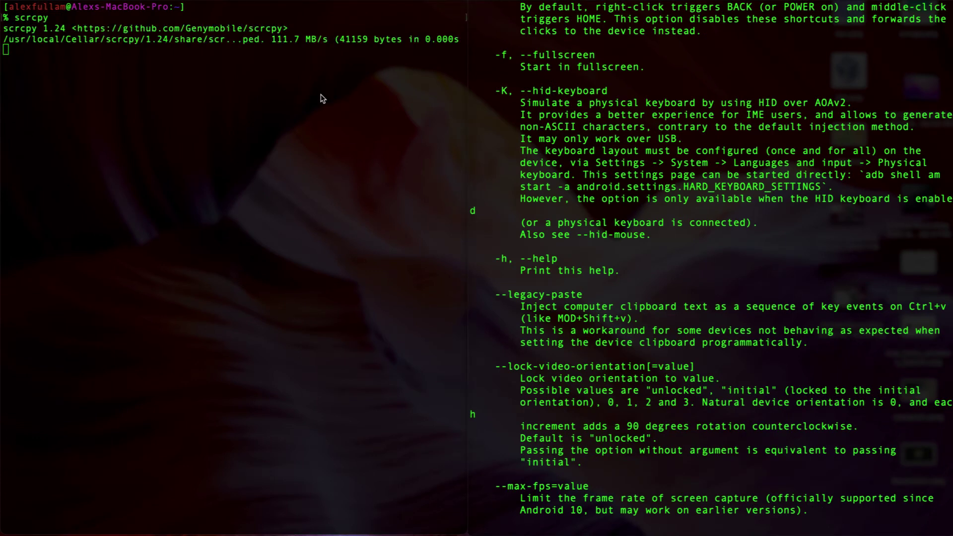
{"action": "left_click", "coordinate": [533, 180]}
{"action": "key", "text": "super+f"}
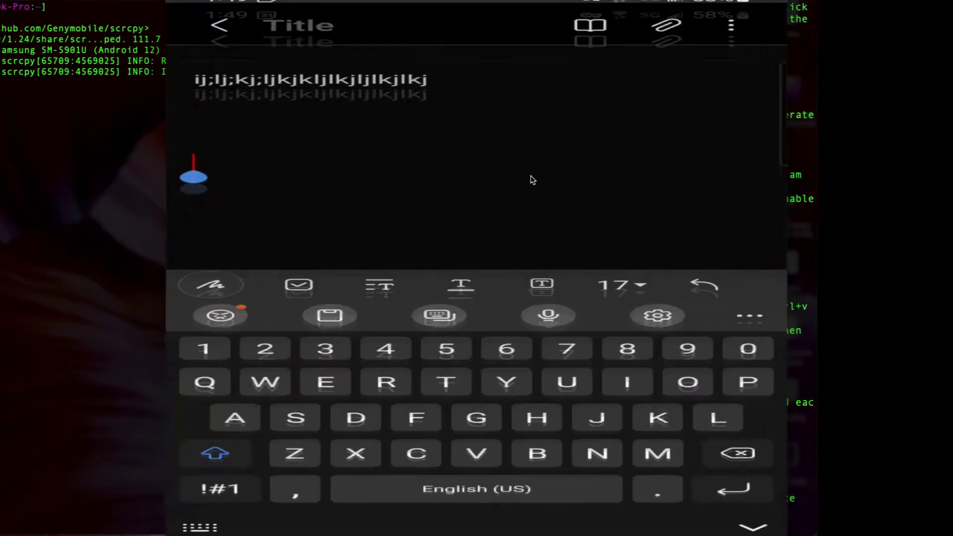
{"action": "key", "text": "super+f"}
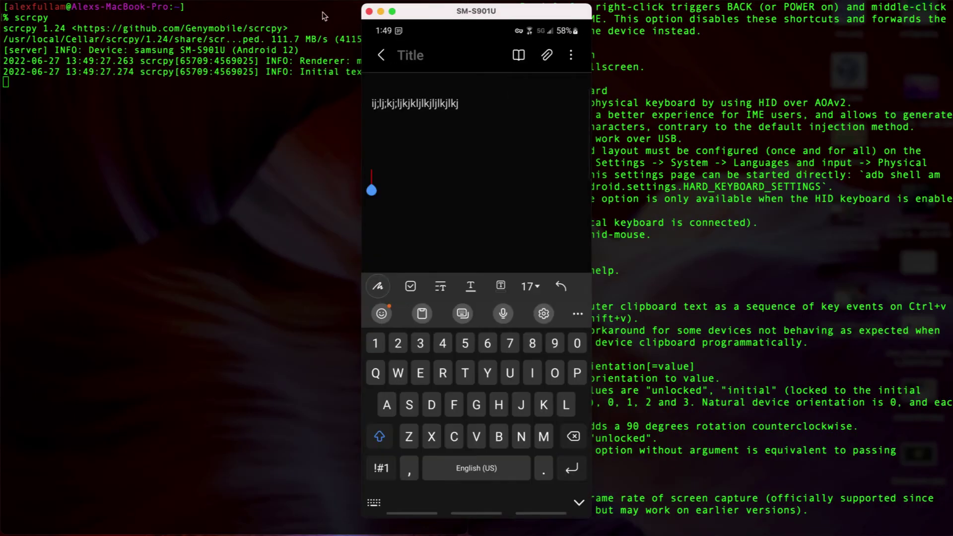
{"action": "left_click", "coordinate": [228, 149]}
{"action": "key", "text": "ctrl+c"}
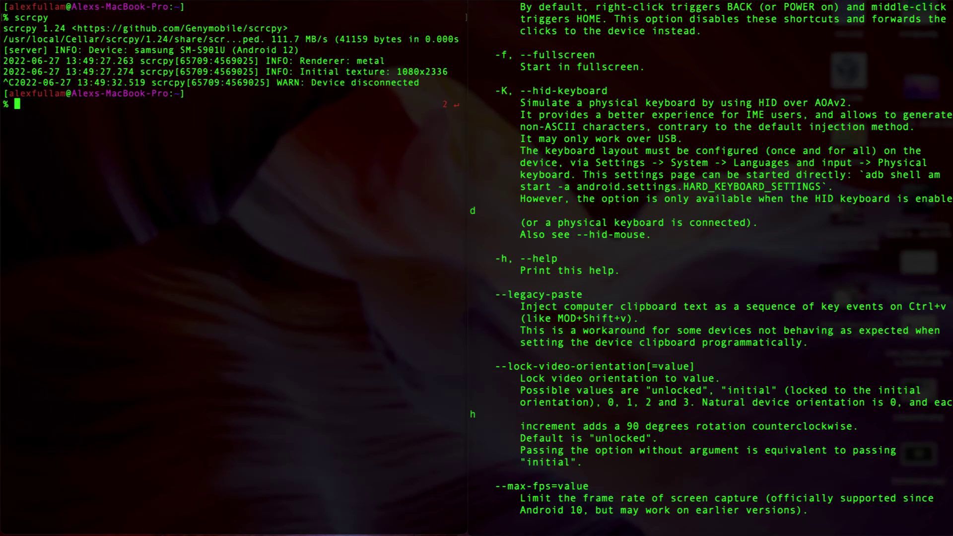
Step: Launch scrcpy -f in fullscreen, leave fullscreen, and quit the mirror
{"action": "type", "text": "scrcpy -f"}
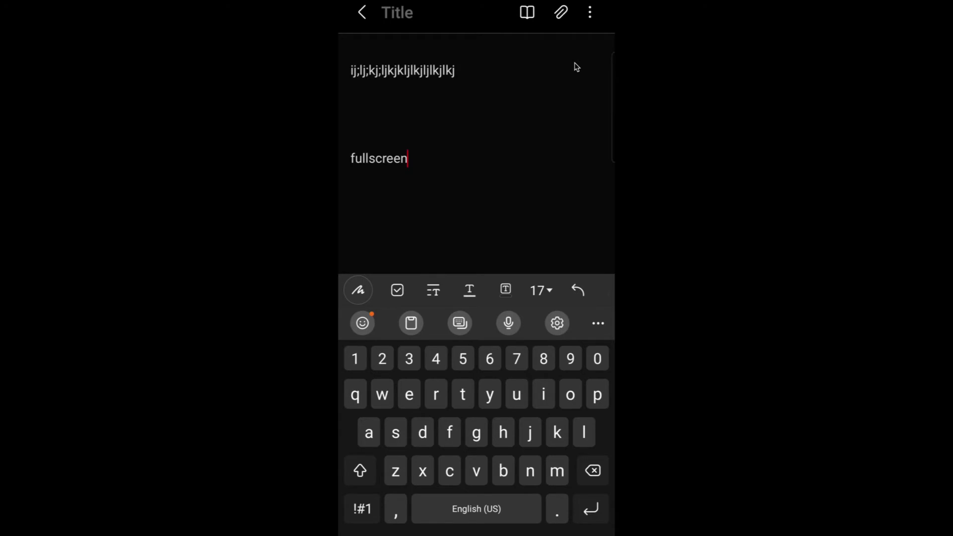
{"action": "key", "text": "super+f"}
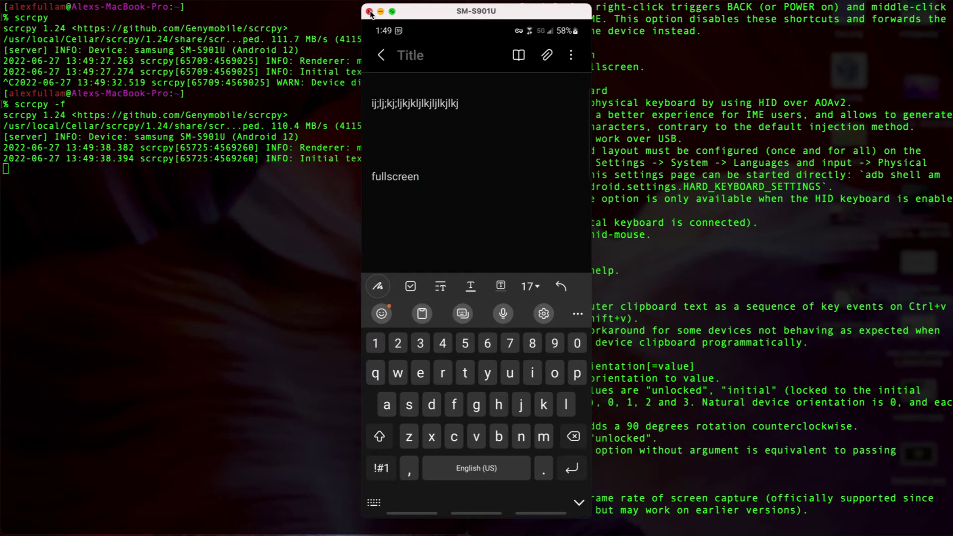
{"action": "key", "text": "super+q"}
Step: Copy 'Lock video' from the help text and start a plain scrcpy mirror in the left pane
{"action": "scroll", "coordinate": [498, 54], "scroll_direction": "down", "scroll_amount": 6}
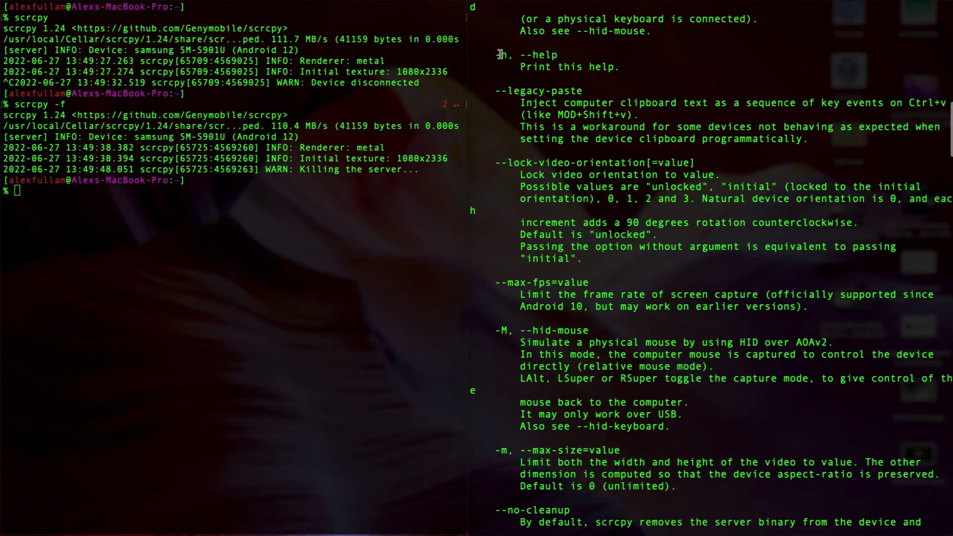
{"action": "left_click_drag", "start_coordinate": [496, 55], "coordinate": [598, 70]}
{"action": "scroll", "coordinate": [597, 70], "scroll_direction": "down", "scroll_amount": 5}
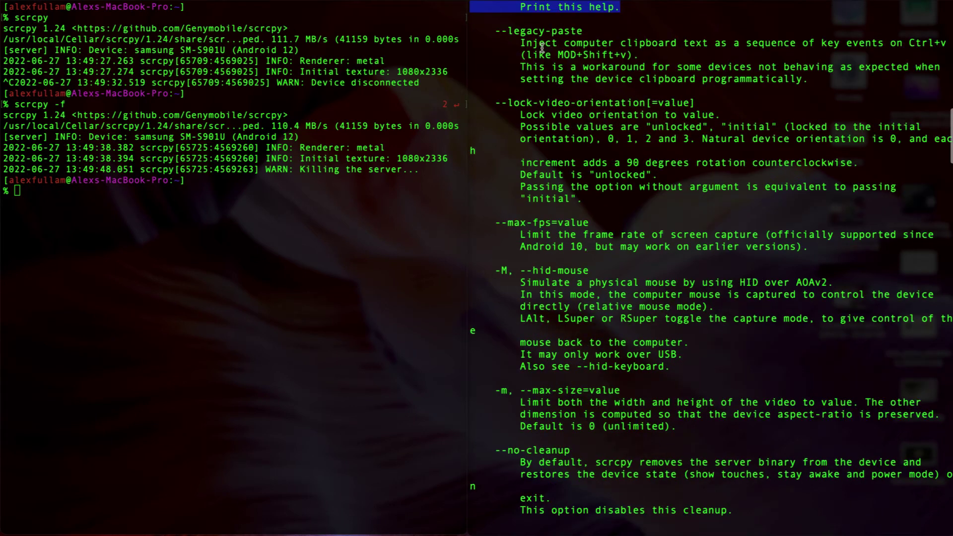
{"action": "left_click", "coordinate": [526, 25]}
{"action": "left_click", "coordinate": [326, 208]}
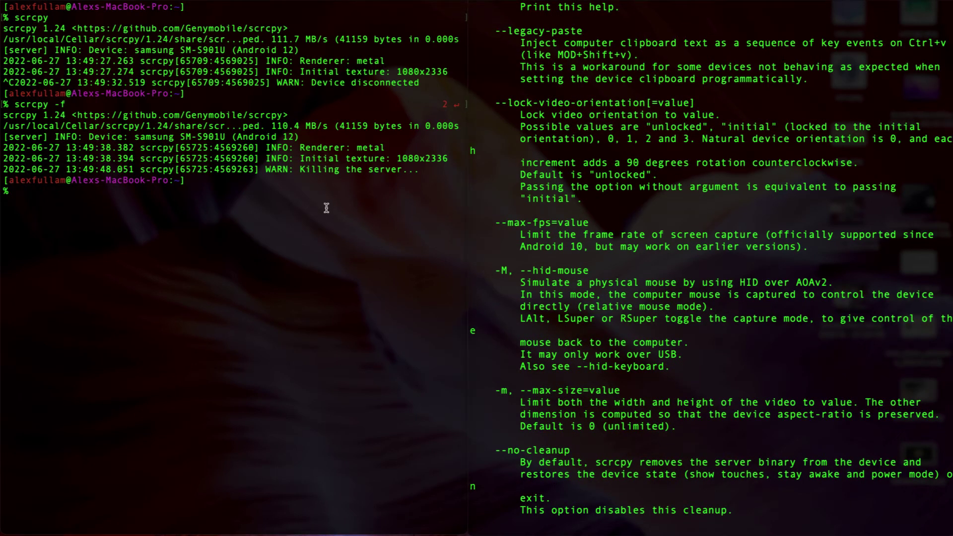
{"action": "type", "text": "scrcpy"}
{"action": "left_click", "coordinate": [521, 114]}
{"action": "left_click_drag", "start_coordinate": [513, 116], "coordinate": [586, 111]}
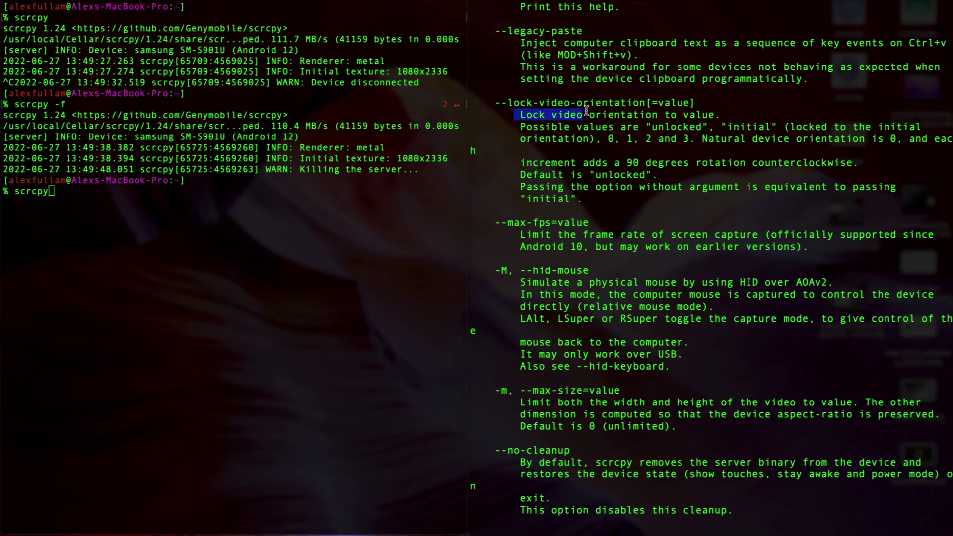
{"action": "left_click", "coordinate": [231, 258]}
{"action": "key", "text": "Return"}
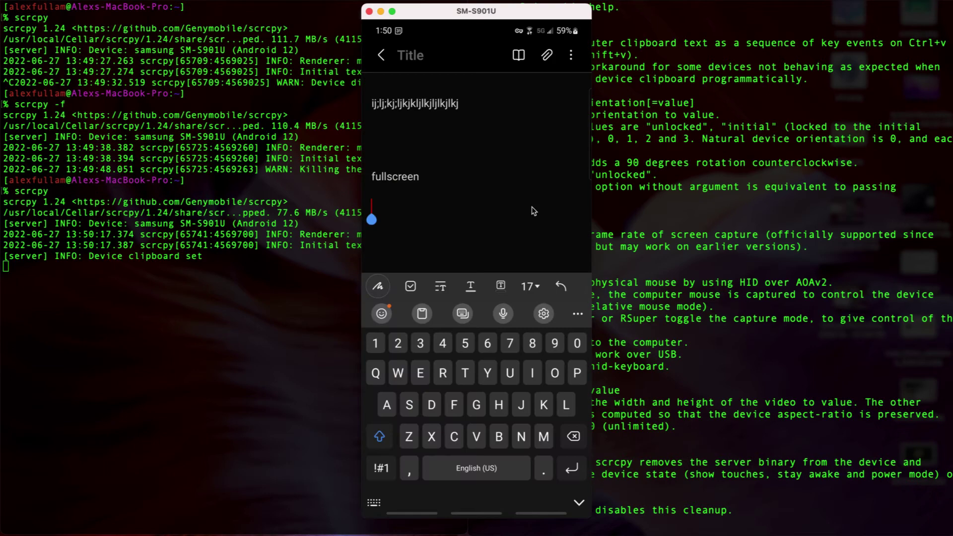
Step: Stop scrcpy and enter scrcpy --legacy-paste at the prompt, matching the help option
{"action": "left_click", "coordinate": [146, 232]}
{"action": "key", "text": "ctrl+c"}
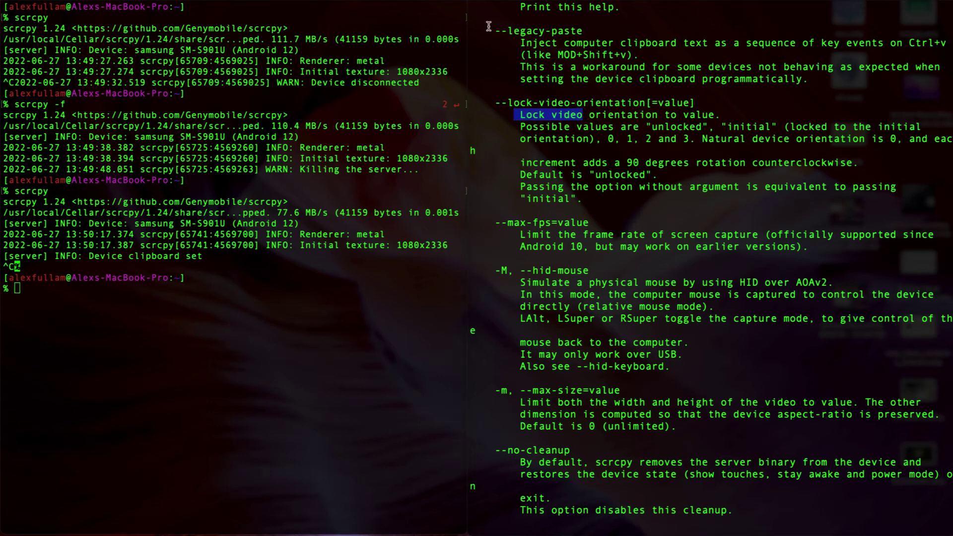
{"action": "left_click_drag", "start_coordinate": [495, 31], "coordinate": [582, 33]}
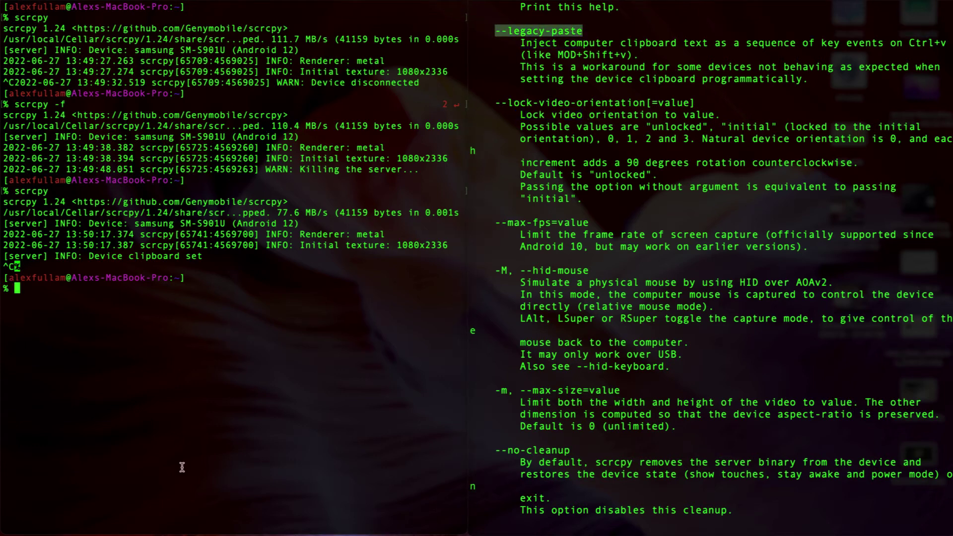
{"action": "type", "text": "scrcpy --legacy-paste"}
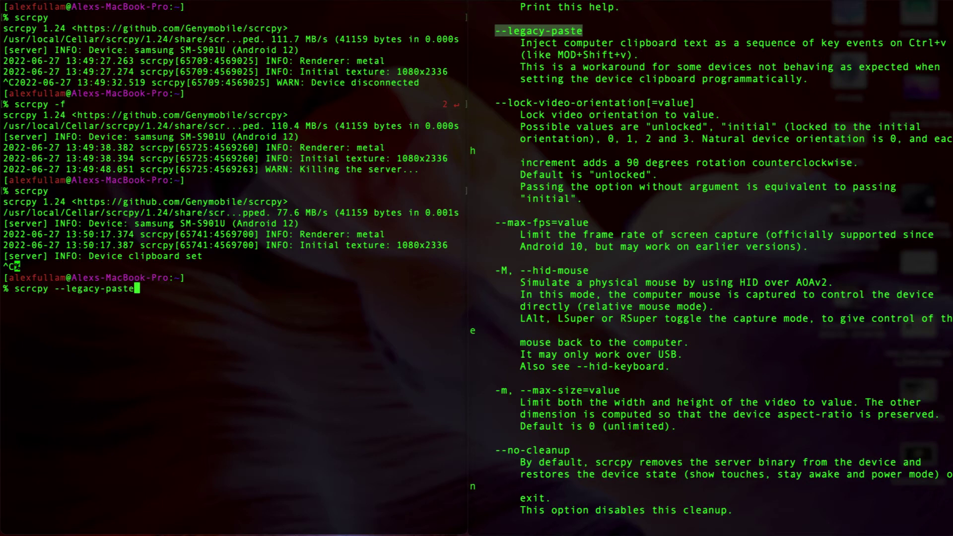
Step: Run scrcpy --legacy-paste, paste 'Lock video' onto a new note line, then stop the mirror
{"action": "key", "text": "Return"}
{"action": "left_click", "coordinate": [459, 229]}
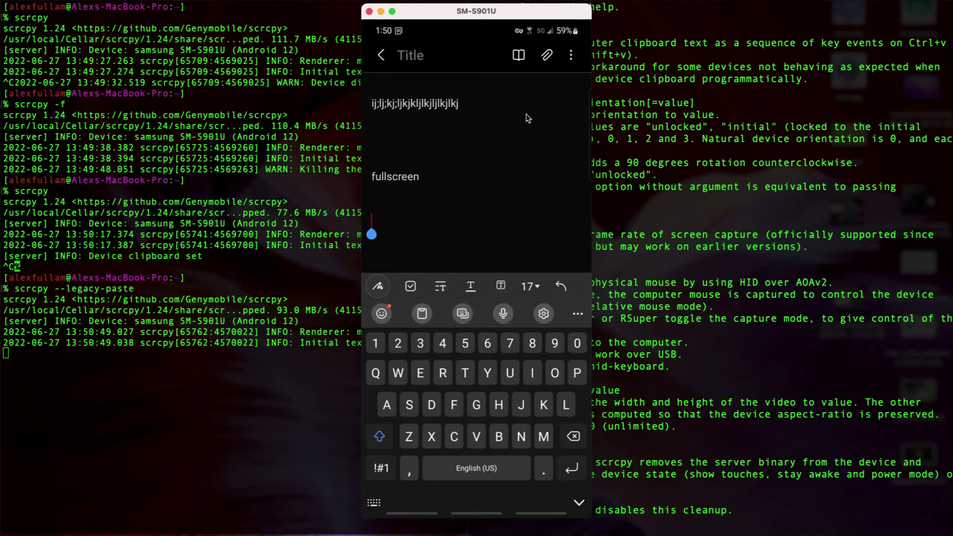
{"action": "key", "text": "ctrl+v"}
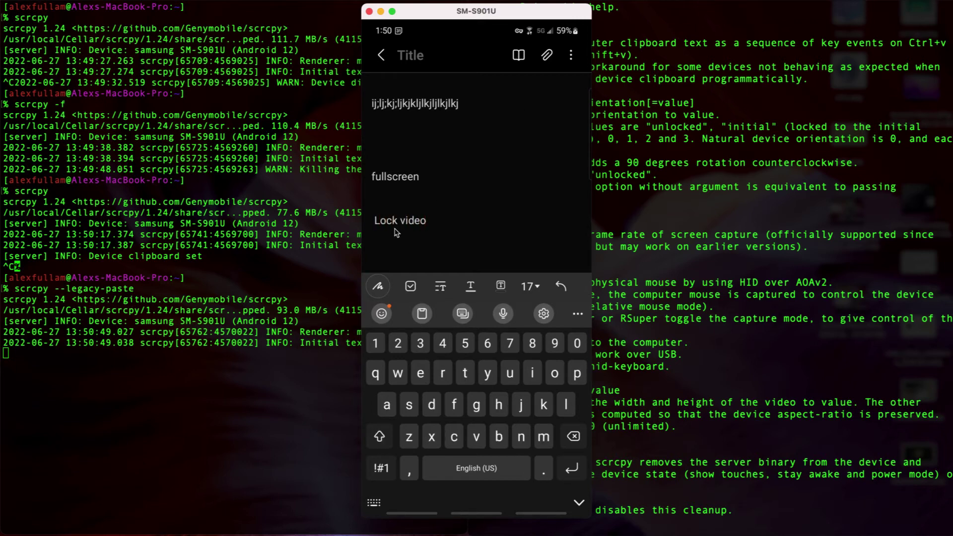
{"action": "left_click_drag", "start_coordinate": [423, 230], "coordinate": [424, 170]}
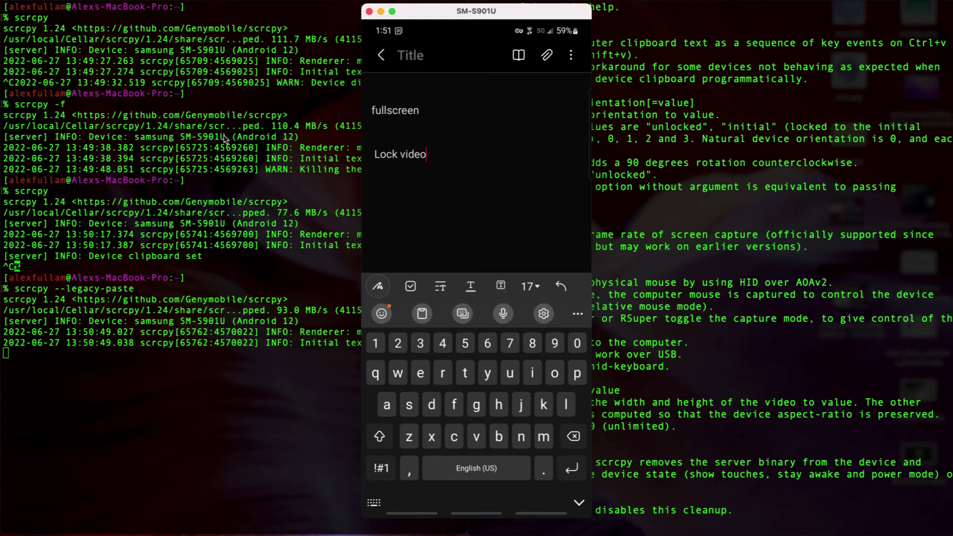
{"action": "left_click", "coordinate": [163, 409]}
{"action": "key", "text": "ctrl+c"}
{"action": "scroll", "coordinate": [488, 64], "scroll_direction": "down", "scroll_amount": 1}
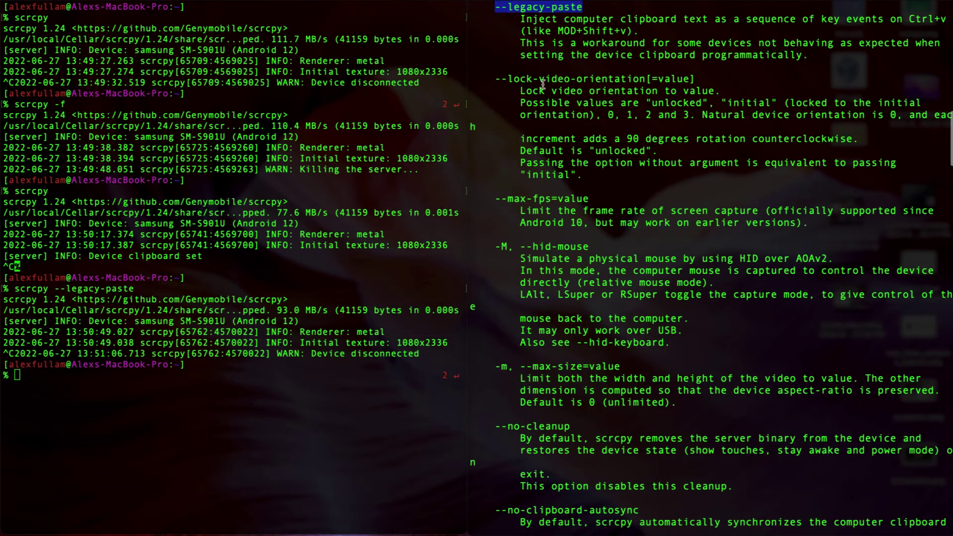
Step: Scroll the help to the --hid-mouse entry and run scrcpy -H, which fails as an invalid option
{"action": "left_click_drag", "start_coordinate": [652, 82], "coordinate": [496, 85]}
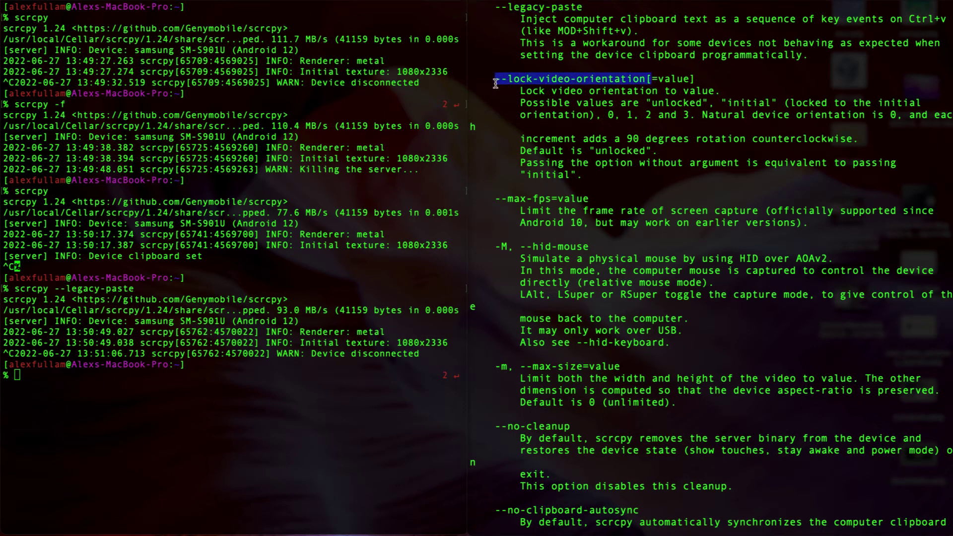
{"action": "left_click", "coordinate": [567, 168]}
{"action": "scroll", "coordinate": [567, 168], "scroll_direction": "down", "scroll_amount": 2}
{"action": "scroll", "coordinate": [511, 163], "scroll_direction": "down", "scroll_amount": 5}
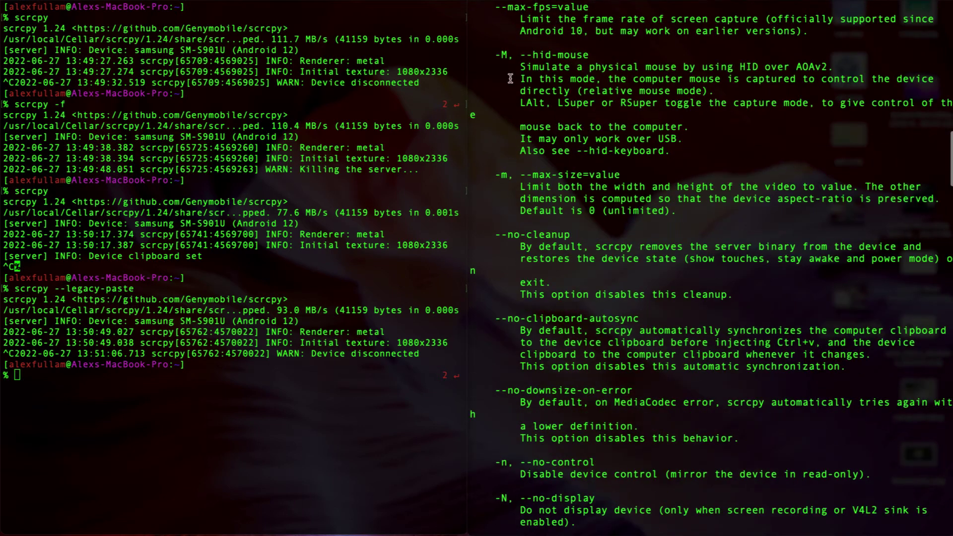
{"action": "mouse_move", "coordinate": [495, 55]}
{"action": "left_mouse_down"}
{"action": "mouse_move", "coordinate": [665, 53]}
{"action": "mouse_move", "coordinate": [495, 54]}
{"action": "left_mouse_up"}
{"action": "left_click", "coordinate": [586, 53]}
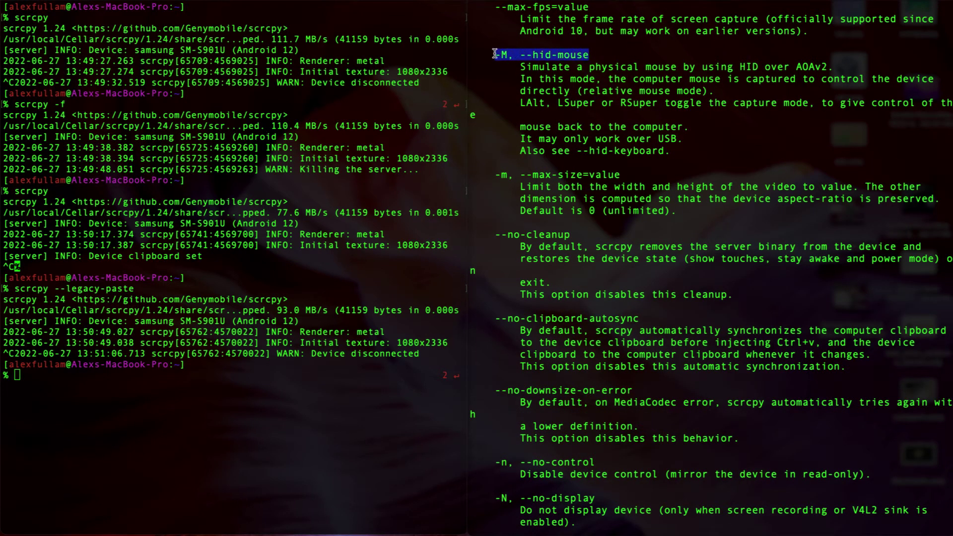
{"action": "left_click", "coordinate": [236, 442]}
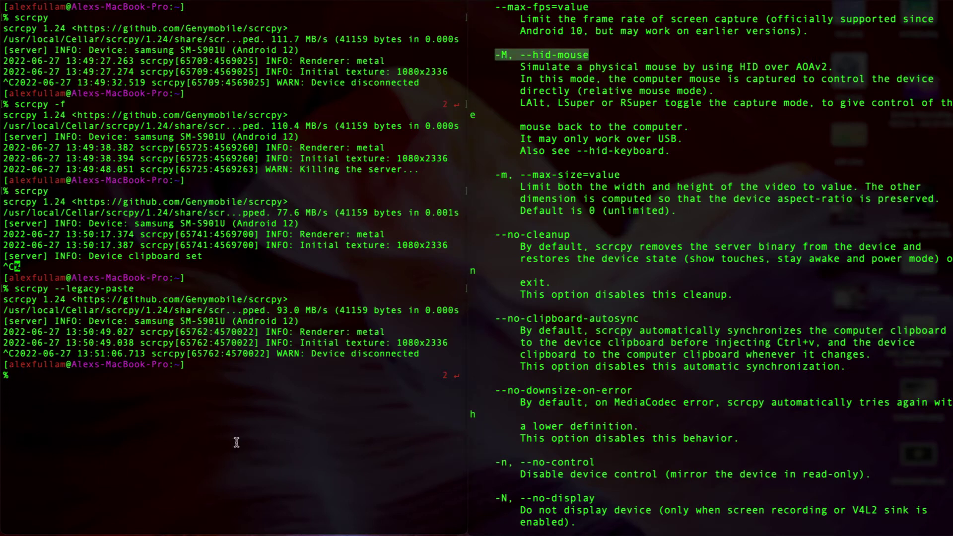
{"action": "type", "text": "scrcpy -H"}
{"action": "key", "text": "Return"}
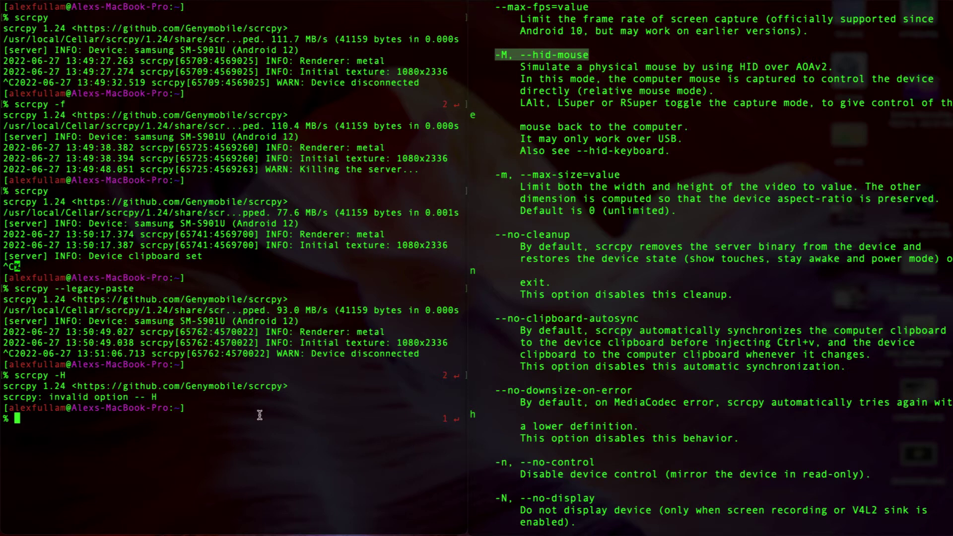
Step: Run scrcpy -M with HID mouse, select text in the phone note, then quit the mirror
{"action": "type", "text": "scrcpy -M"}
{"action": "key", "text": "Return"}
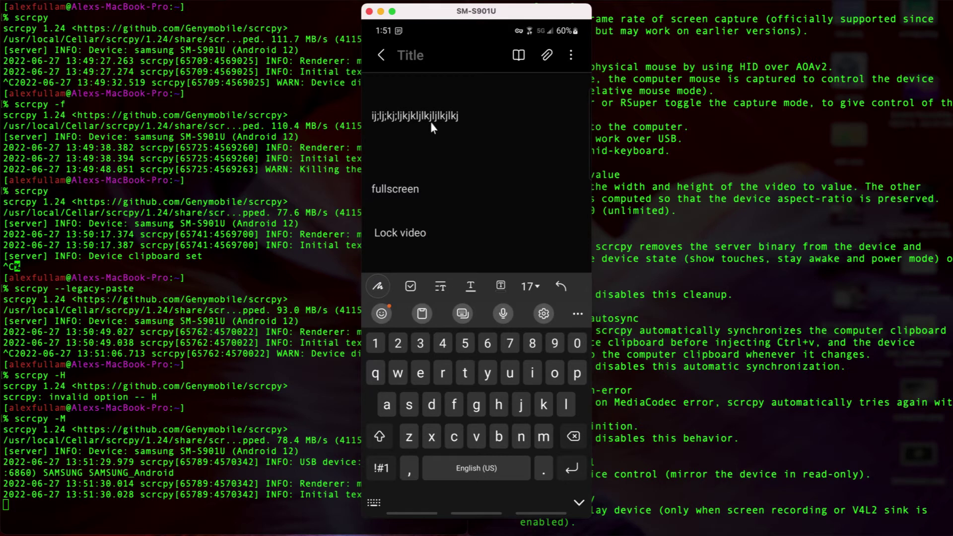
{"action": "mouse_move", "coordinate": [431, 118]}
{"action": "left_mouse_down"}
{"action": "mouse_move", "coordinate": [462, 117]}
{"action": "mouse_move", "coordinate": [392, 116]}
{"action": "mouse_move", "coordinate": [480, 117]}
{"action": "mouse_move", "coordinate": [450, 118]}
{"action": "left_mouse_up"}
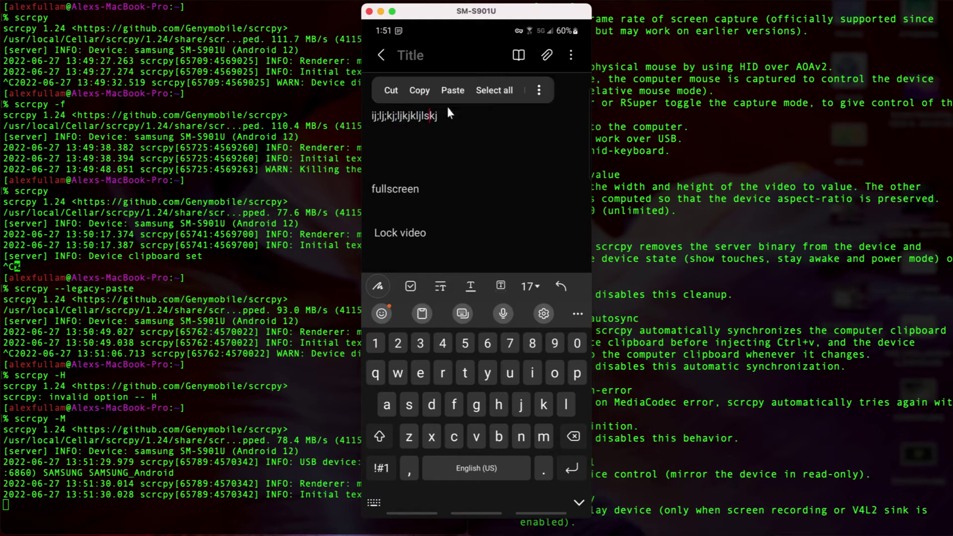
{"action": "key", "text": "ctrl+a"}
{"action": "left_click", "coordinate": [454, 127]}
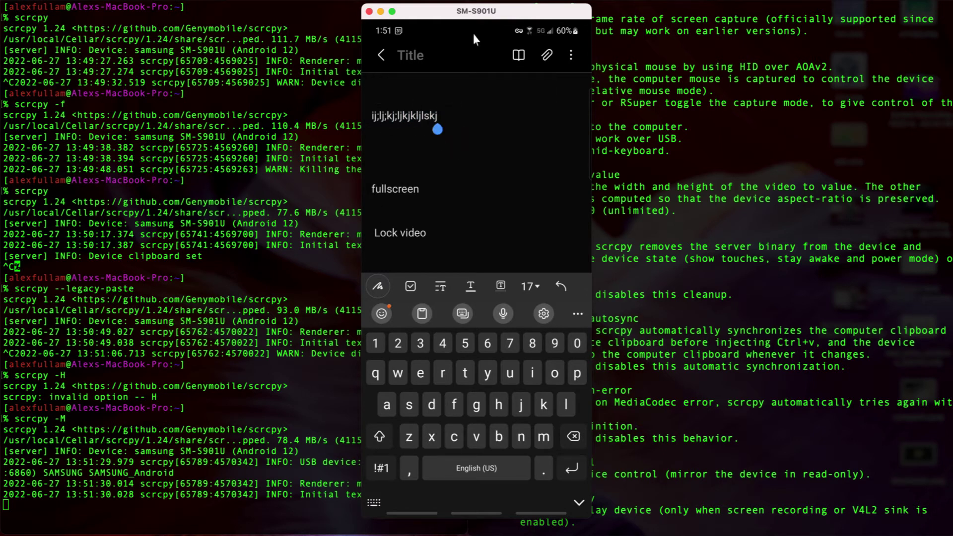
{"action": "key", "text": "super+q"}
Step: Scroll the help down and highlight the -n, --no-control option entry
{"action": "scroll", "coordinate": [598, 101], "scroll_direction": "down", "scroll_amount": 3}
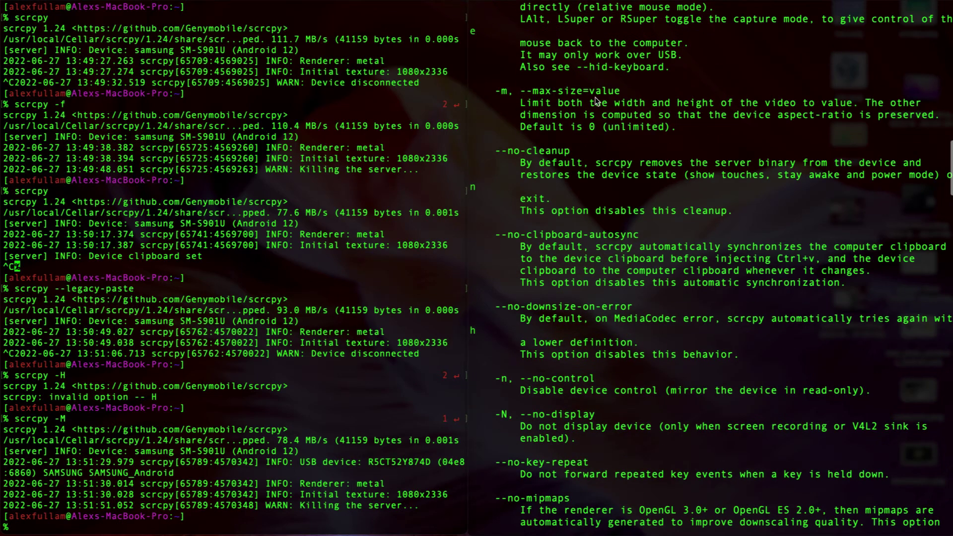
{"action": "scroll", "coordinate": [510, 103], "scroll_direction": "down", "scroll_amount": 3}
{"action": "key", "text": "super+shift+g"}
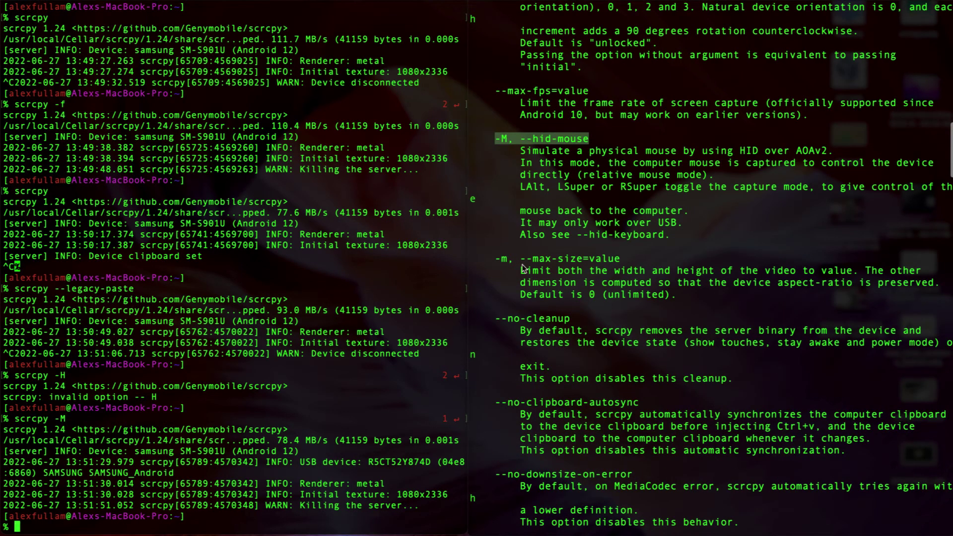
{"action": "left_click_drag", "start_coordinate": [618, 257], "coordinate": [503, 257]}
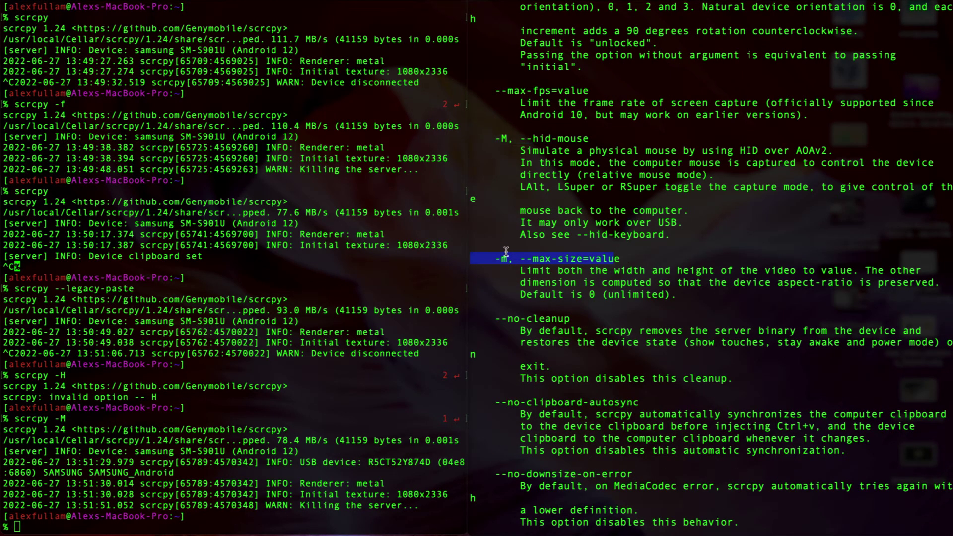
{"action": "scroll", "coordinate": [503, 136], "scroll_direction": "down", "scroll_amount": 15}
{"action": "left_click_drag", "start_coordinate": [496, 127], "coordinate": [893, 152]}
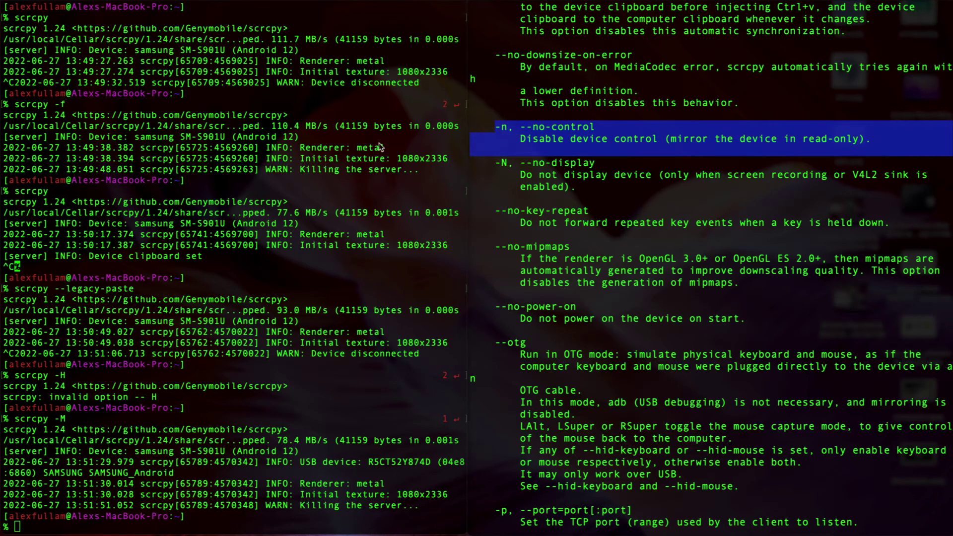
Step: Run scrcpy -n as a read-only mirror in the left pane, then stop it
{"action": "left_click", "coordinate": [287, 337]}
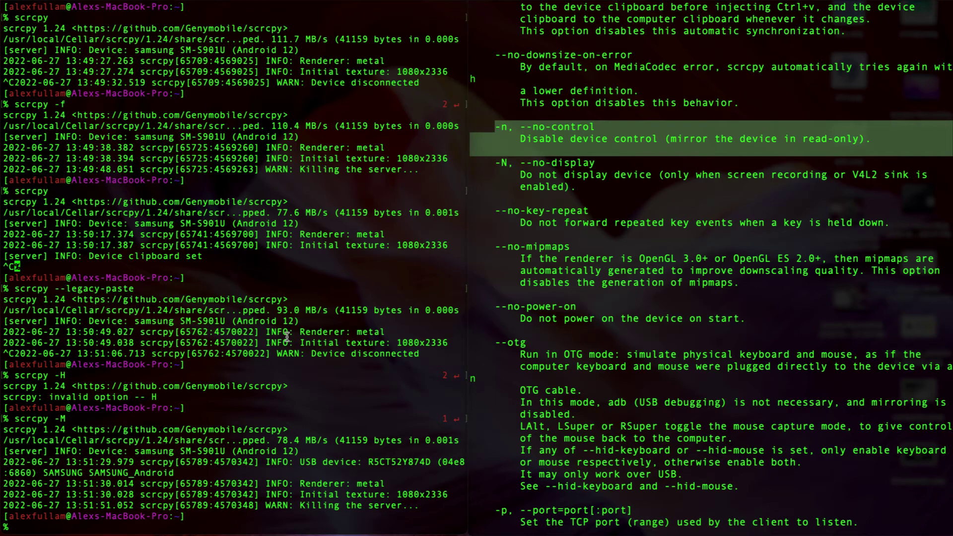
{"action": "type", "text": "scrcpy -n"}
{"action": "key", "text": "Return"}
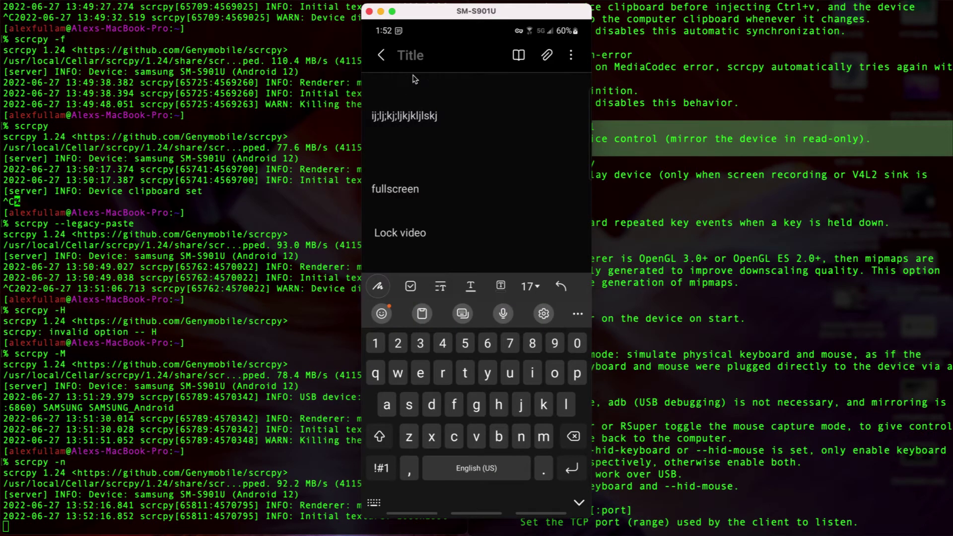
{"action": "key", "text": "ctrl+c"}
Step: Highlight the -N, --no-display option and its description in the help
{"action": "left_click", "coordinate": [506, 153]}
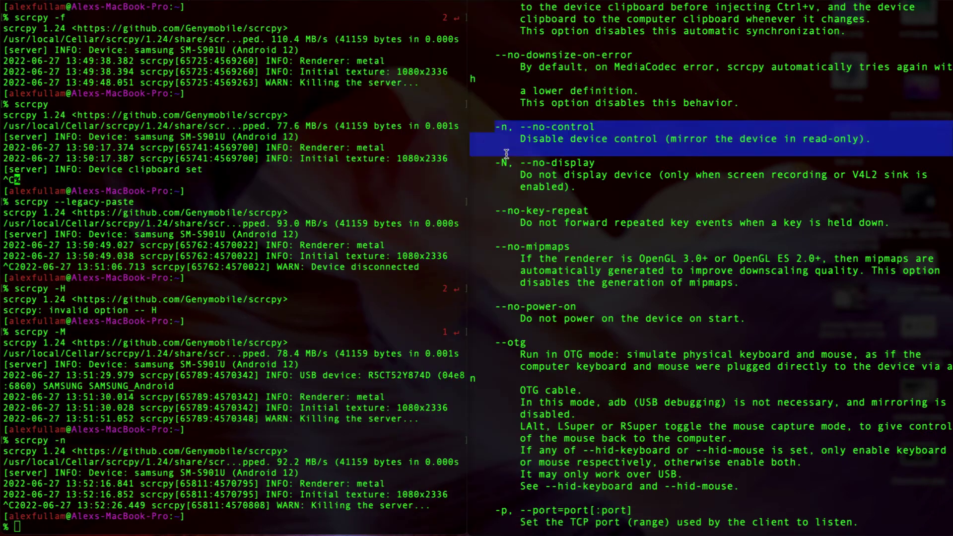
{"action": "left_click", "coordinate": [501, 163]}
{"action": "left_click_drag", "start_coordinate": [509, 173], "coordinate": [611, 186]}
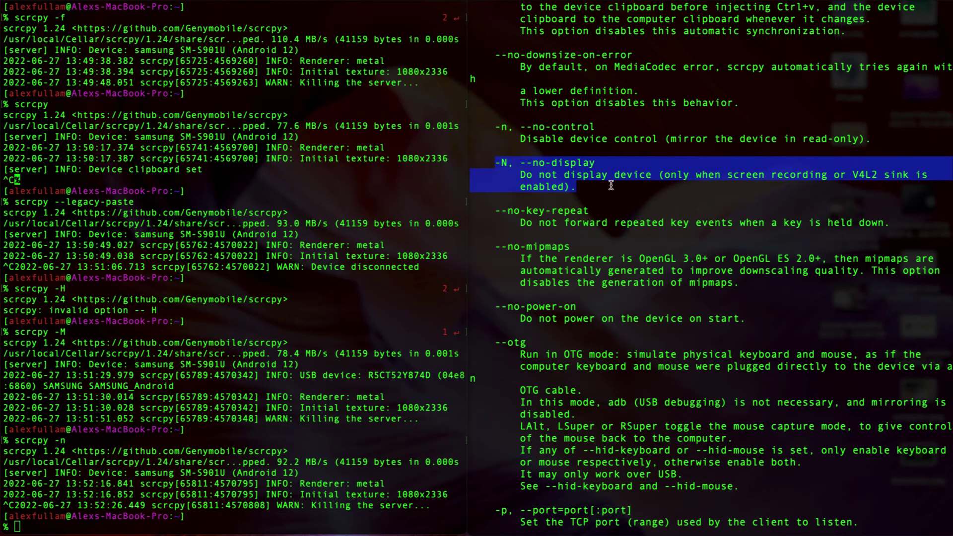
Step: Run scrcpy -r myfile.mp4 -N to record the phone to myfile.mp4 with no mirror window
{"action": "left_click", "coordinate": [611, 185]}
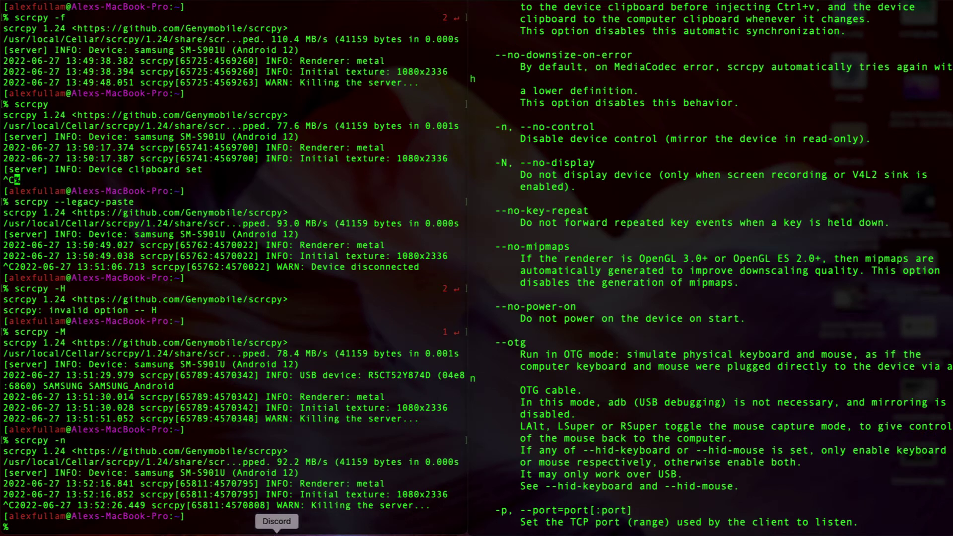
{"action": "type", "text": "scrcpy -"}
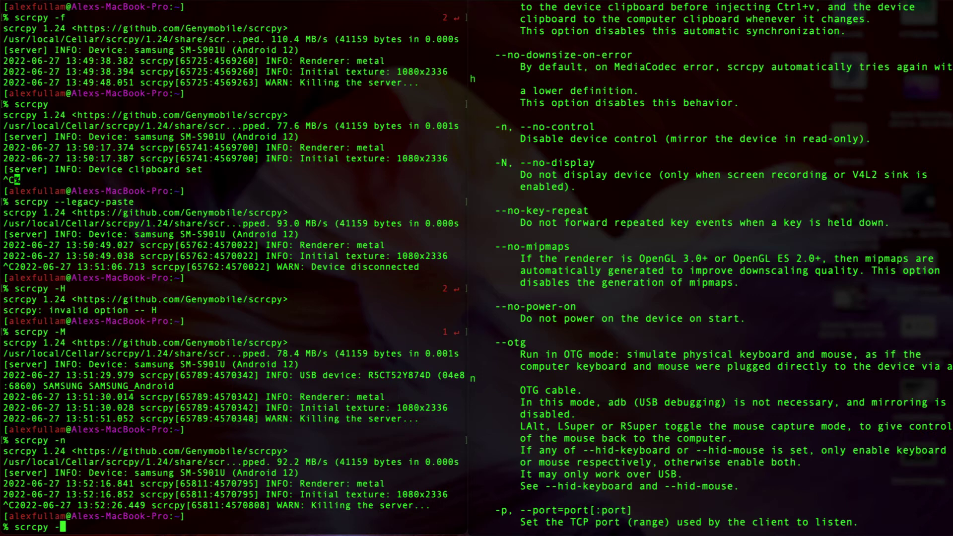
{"action": "type", "text": "r myfile.mp4"}
{"action": "type", "text": "-N"}
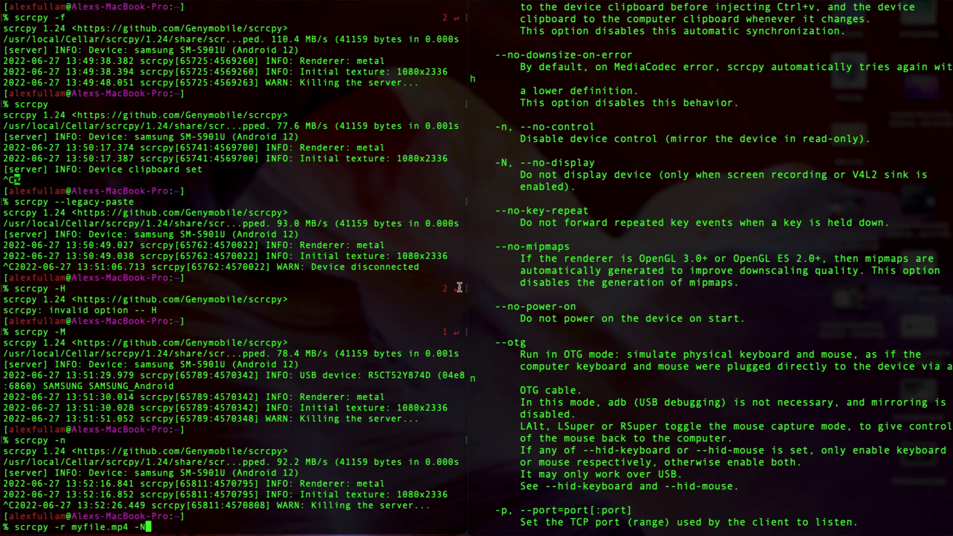
{"action": "key", "text": "Return"}
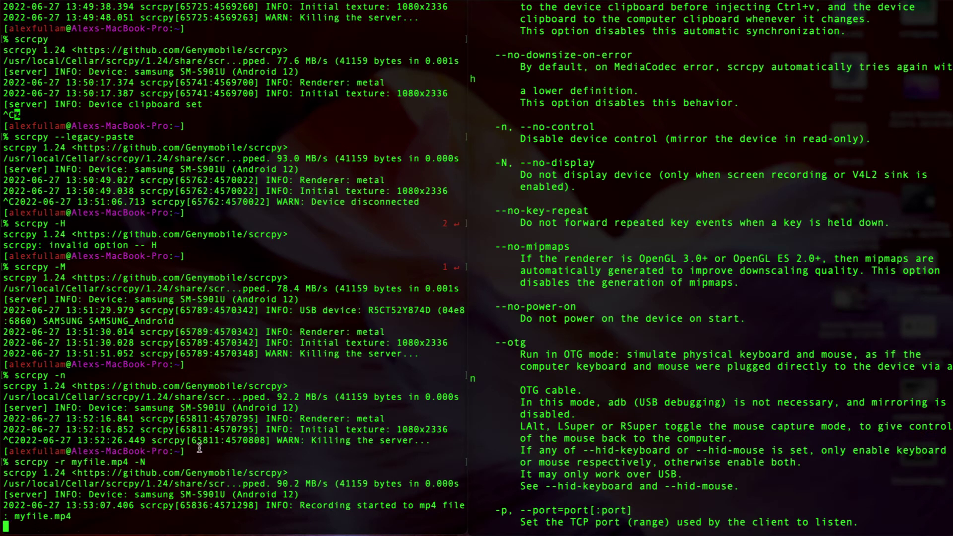
Step: Stop the recording with Ctrl+C, play the saved myfile.mp4 clip, and return to the help text
{"action": "key", "text": "ctrl+c"}
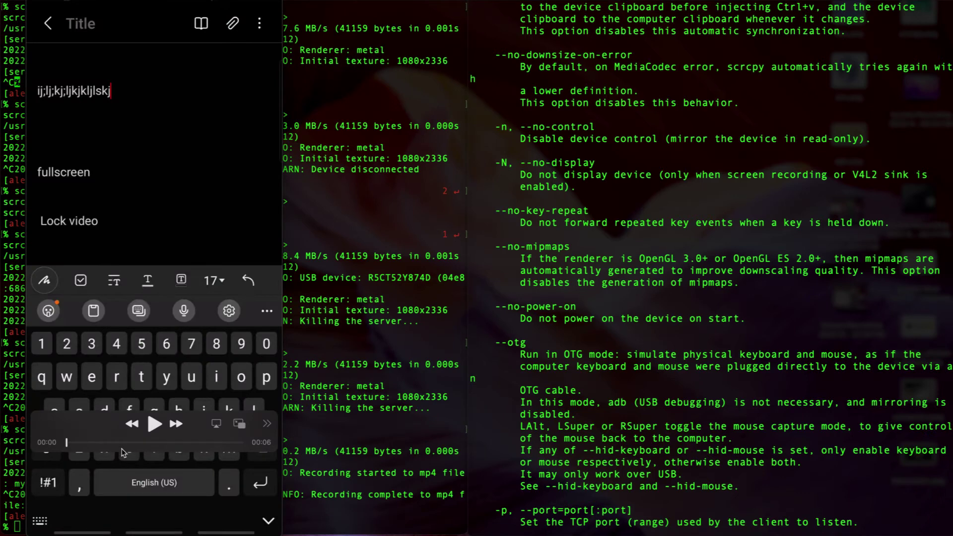
{"action": "left_click", "coordinate": [154, 424]}
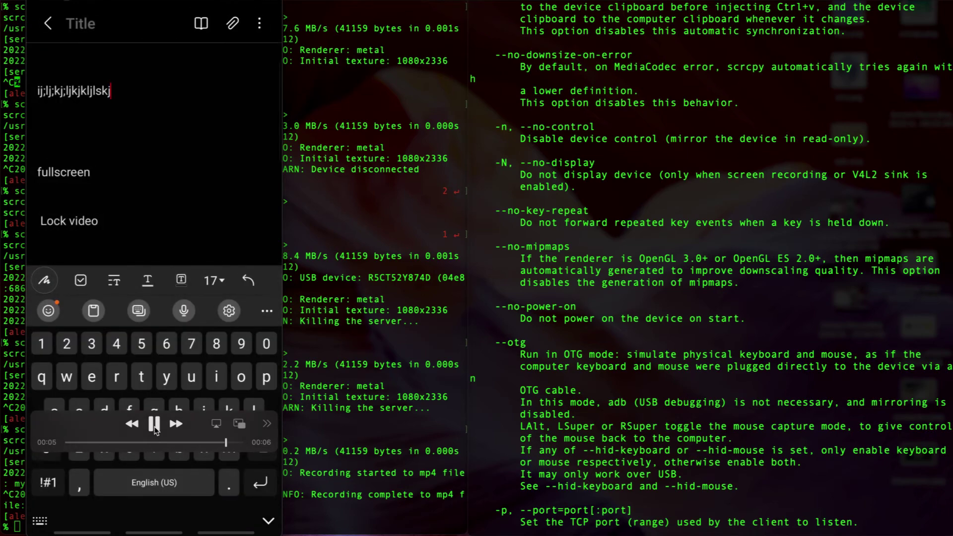
{"action": "left_click", "coordinate": [650, 291]}
{"action": "scroll", "coordinate": [650, 291], "scroll_direction": "down", "scroll_amount": 3}
{"action": "scroll", "coordinate": [650, 290], "scroll_direction": "down", "scroll_amount": 10}
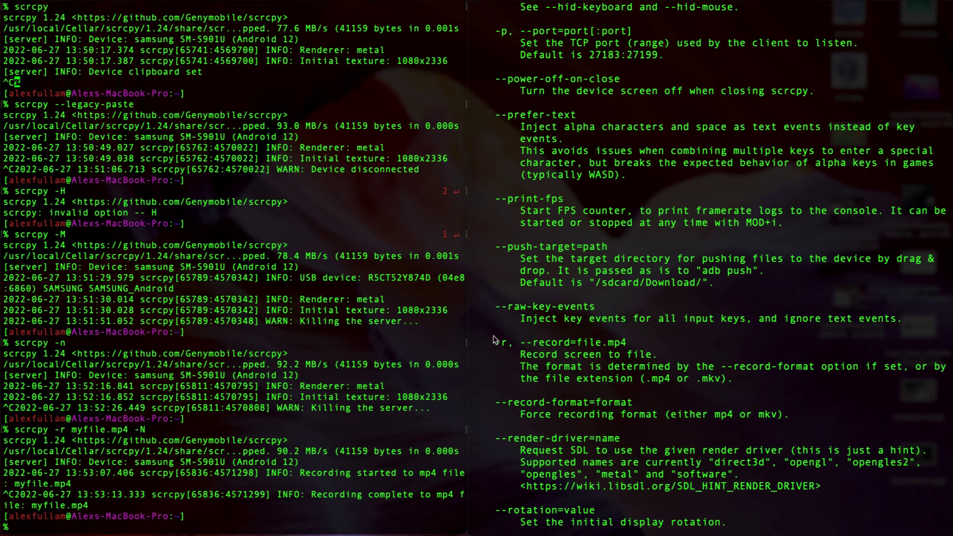
Step: Edit the previous command into scrcpy --record=myfile.mp4 and run it with the mirror visible
{"action": "key", "text": "Up"}
{"action": "key", "text": "BackSpace"}
{"action": "key", "text": "BackSpace"}
{"action": "key", "text": "BackSpace"}
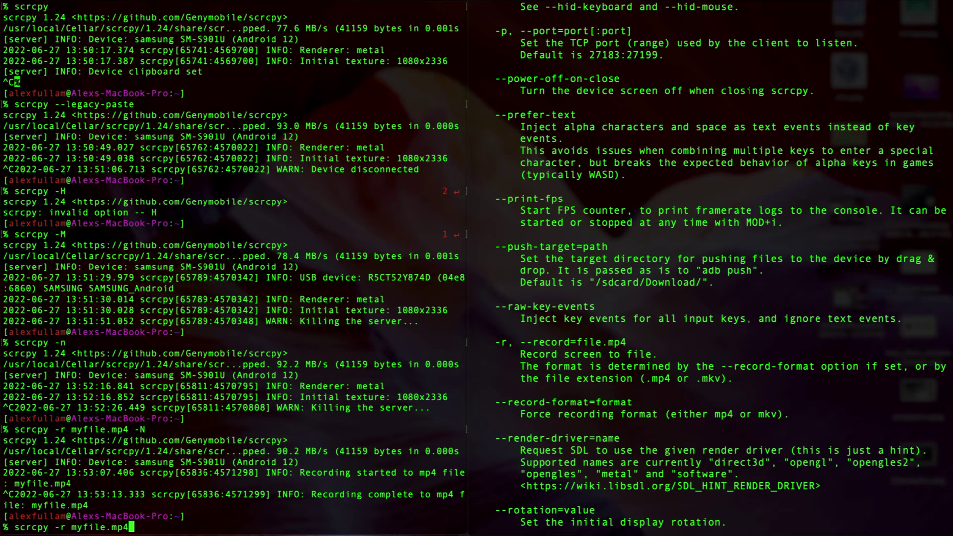
{"action": "key", "text": "Left"}
{"action": "key", "text": "Left"}
{"action": "key", "text": "Left"}
{"action": "key", "text": "Left"}
{"action": "key", "text": "Left"}
{"action": "key", "text": "Left"}
{"action": "key", "text": "Left"}
{"action": "key", "text": "Left"}
{"action": "key", "text": "Left"}
{"action": "key", "text": "Left"}
{"action": "key", "text": "Left"}
{"action": "type", "text": "-"}
{"action": "key", "text": "Right"}
{"action": "type", "text": "ecord"}
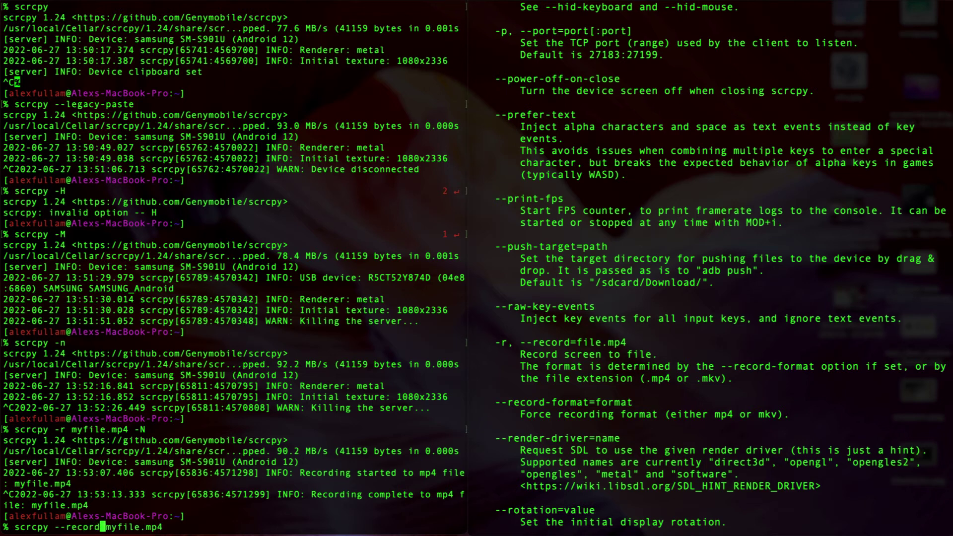
{"action": "key", "text": "Right"}
{"action": "type", "text": "="}
{"action": "key", "text": "Right"}
{"action": "key", "text": "Right"}
{"action": "key", "text": "Right"}
{"action": "key", "text": "Right"}
{"action": "key", "text": "Right"}
{"action": "key", "text": "Right"}
{"action": "key", "text": "Right"}
{"action": "key", "text": "Right"}
{"action": "key", "text": "Right"}
{"action": "key", "text": "Right"}
{"action": "key", "text": "Return"}
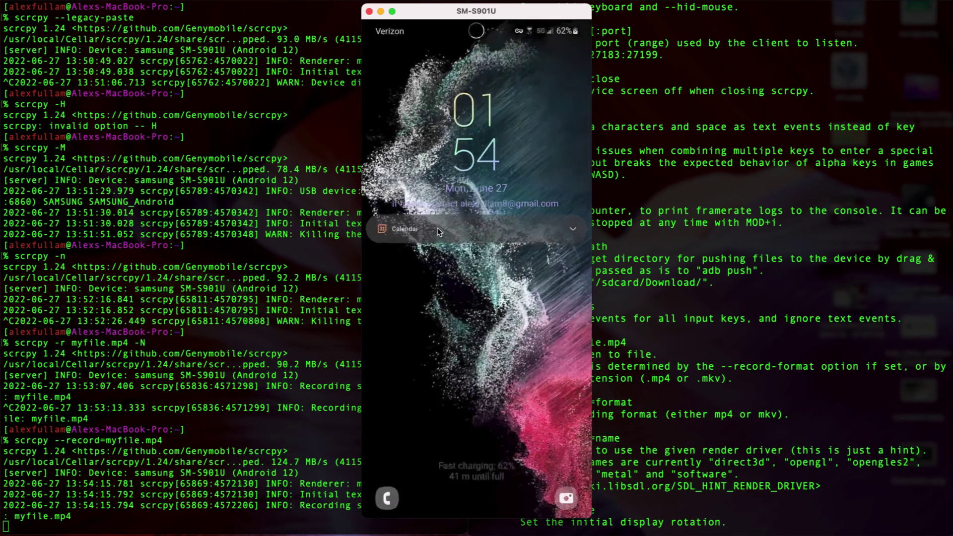
Step: Swipe the phone's lock screen, close the mirror to finish recording, and play back the clip
{"action": "left_click_drag", "start_coordinate": [417, 179], "coordinate": [460, 283]}
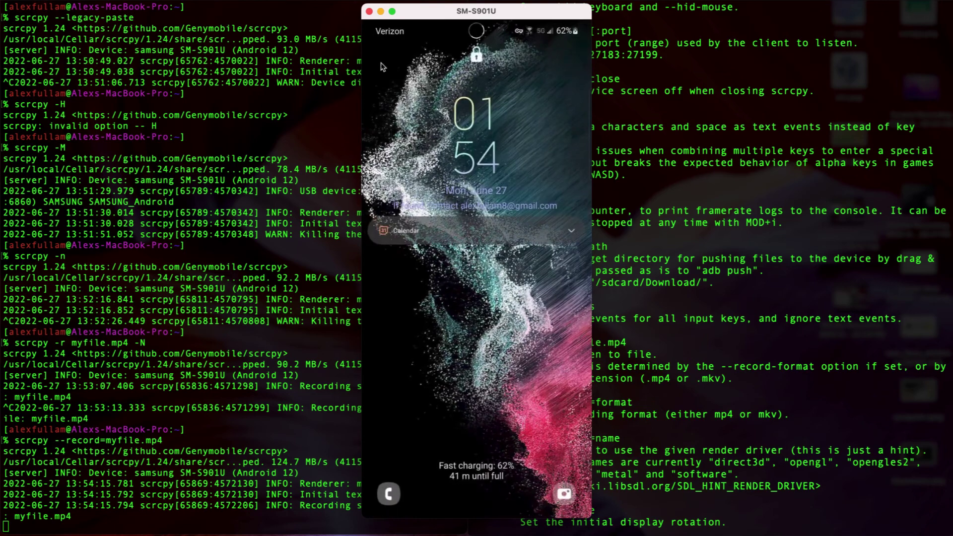
{"action": "left_click", "coordinate": [370, 12]}
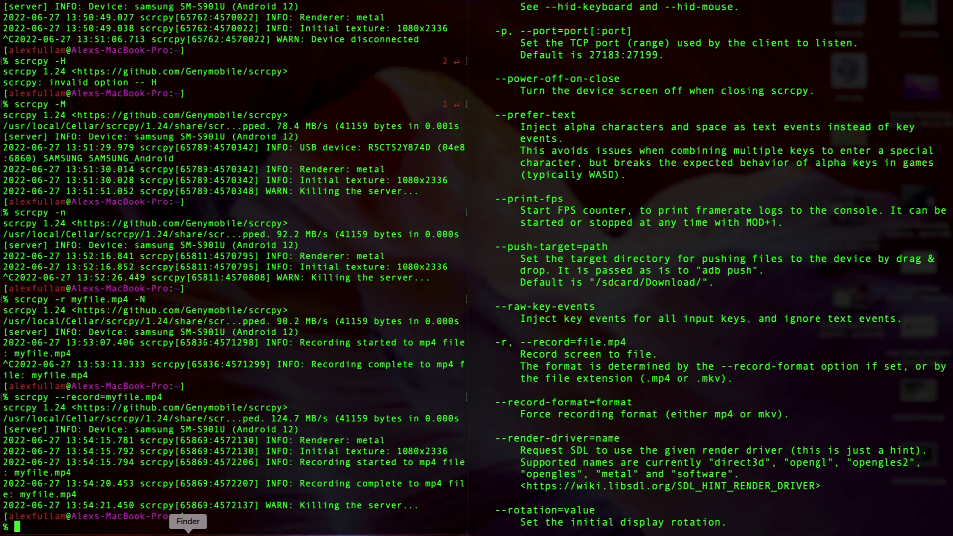
{"action": "left_click", "coordinate": [188, 532]}
{"action": "left_click", "coordinate": [153, 425]}
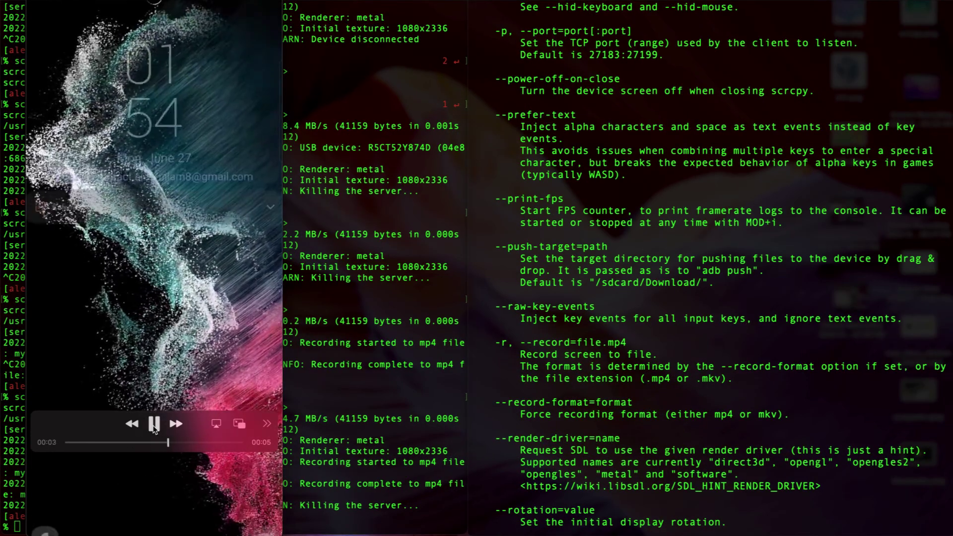
{"action": "left_click", "coordinate": [618, 246]}
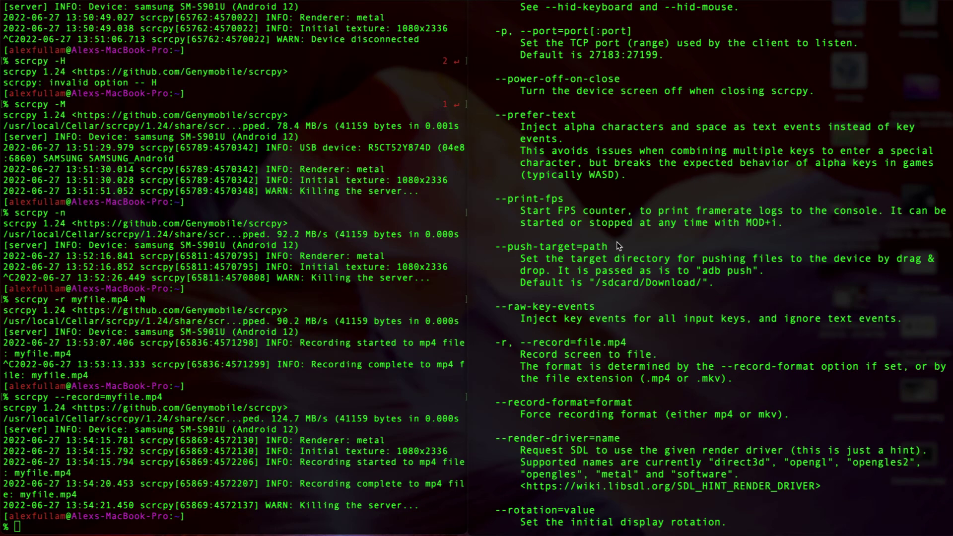
{"action": "scroll", "coordinate": [618, 246], "scroll_direction": "down", "scroll_amount": 1}
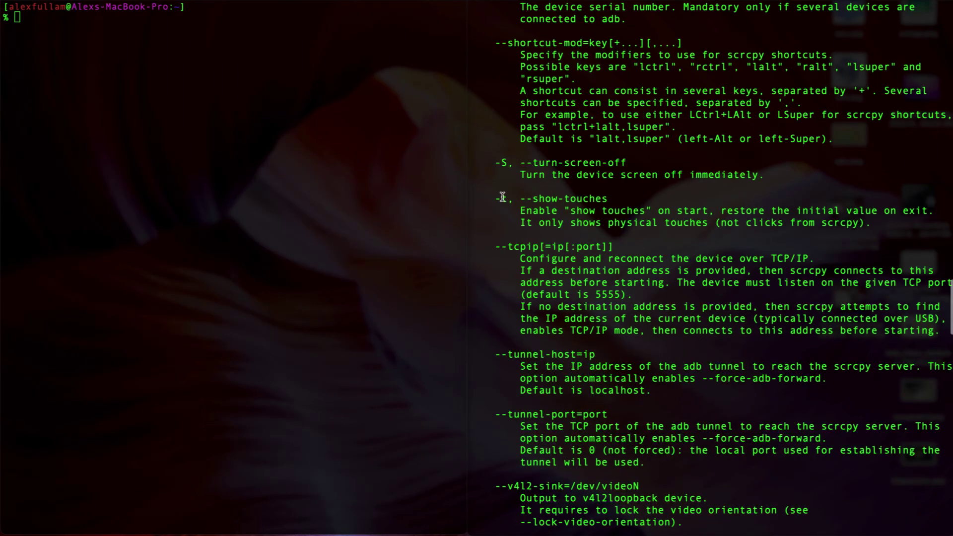
Step: Run scrcpy -t to mirror the phone with touches shown, then quit it with Ctrl+C
{"action": "left_click_drag", "start_coordinate": [495, 198], "coordinate": [551, 198]}
{"action": "left_click", "coordinate": [241, 208]}
{"action": "type", "text": "scr"}
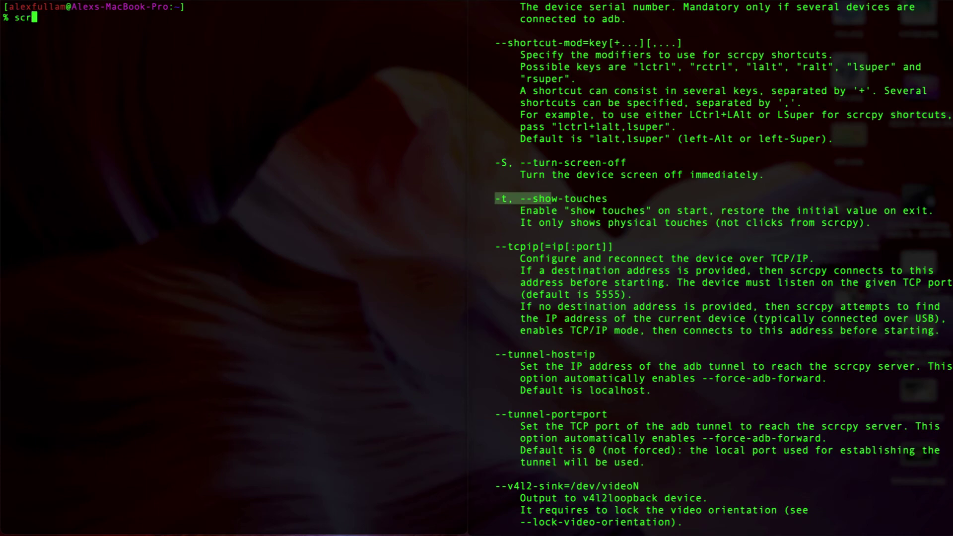
{"action": "type", "text": "cpy -t"}
{"action": "key", "text": "Return"}
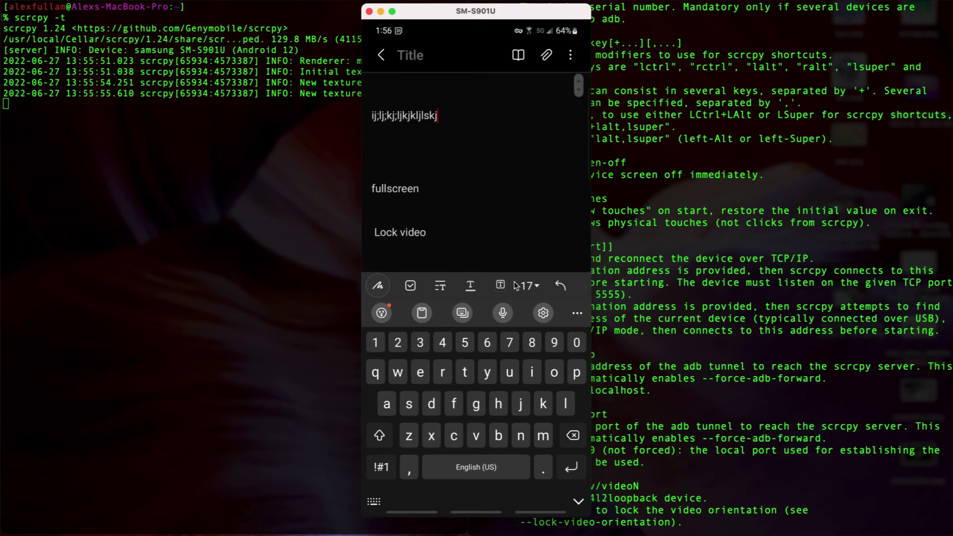
{"action": "key", "text": "ctrl+c"}
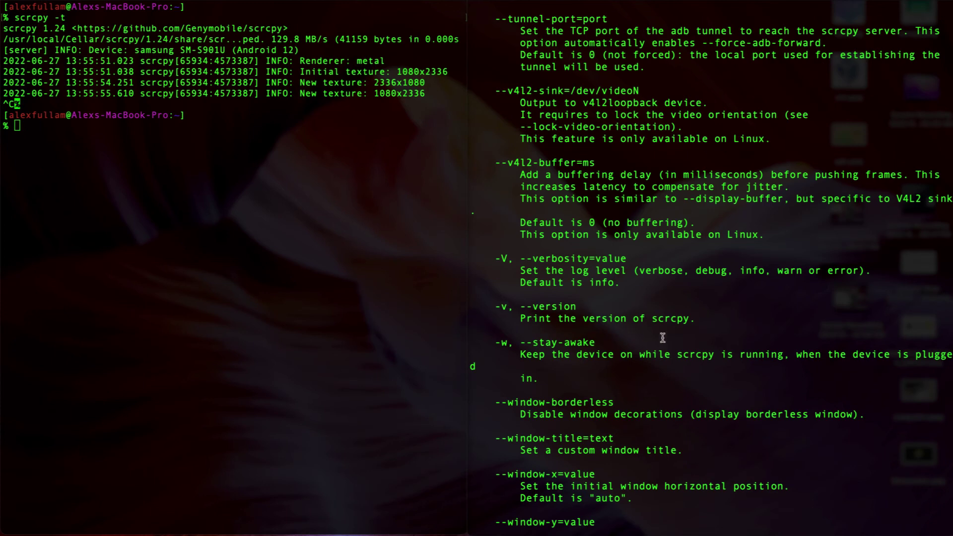
Step: Run scrcpy --version and highlight version 1.24 in its output
{"action": "left_click", "coordinate": [204, 312]}
{"action": "type", "text": "scrcpy --version"}
{"action": "key", "text": "Return"}
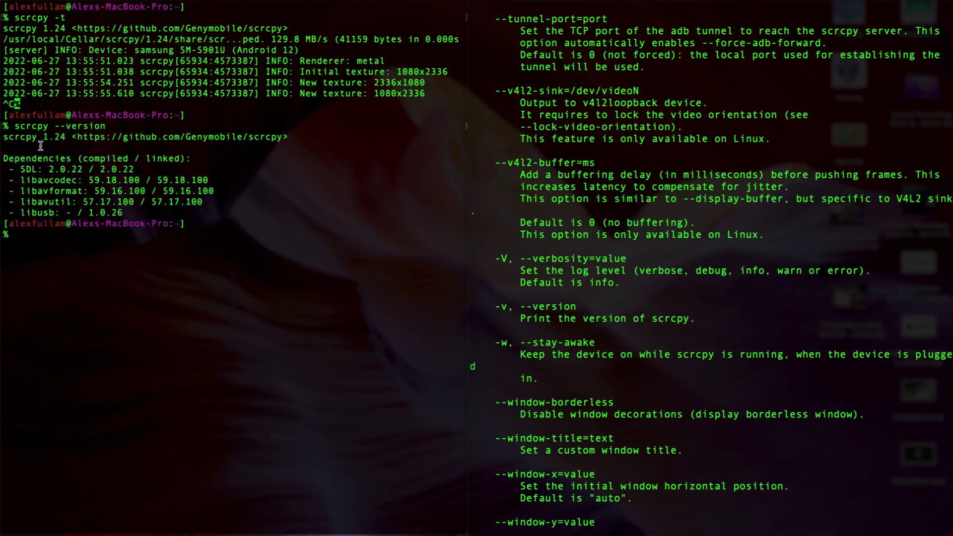
{"action": "left_click_drag", "start_coordinate": [43, 138], "coordinate": [65, 139]}
{"action": "left_click", "coordinate": [540, 240]}
{"action": "scroll", "coordinate": [539, 241], "scroll_direction": "down", "scroll_amount": 3}
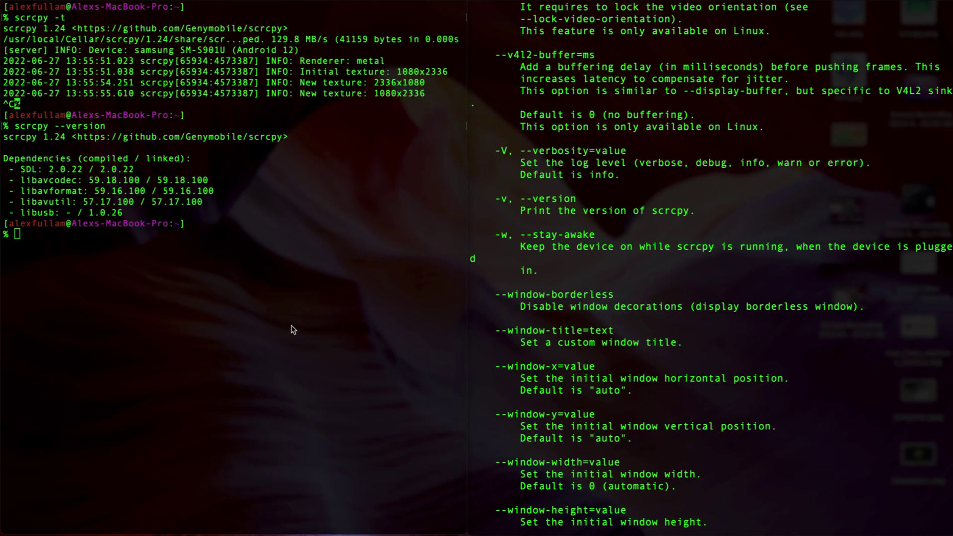
Step: Scroll the help down through the Shortcuts list, highlighting the MOD modifier along the way
{"action": "scroll", "coordinate": [550, 298], "scroll_direction": "down", "scroll_amount": 10}
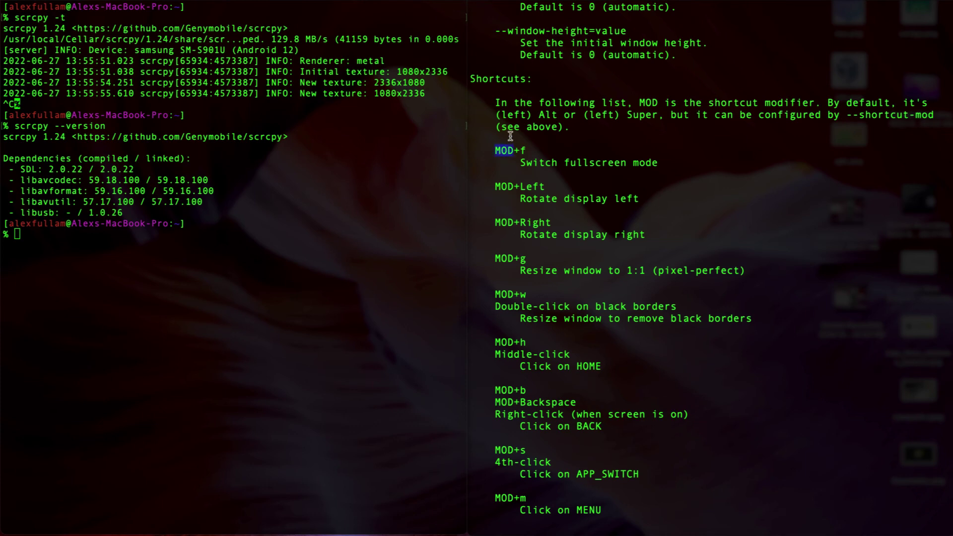
{"action": "left_click_drag", "start_coordinate": [494, 151], "coordinate": [509, 151]}
{"action": "scroll", "coordinate": [506, 187], "scroll_direction": "down", "scroll_amount": 1}
{"action": "scroll", "coordinate": [521, 233], "scroll_direction": "down", "scroll_amount": 2}
{"action": "scroll", "coordinate": [502, 157], "scroll_direction": "down", "scroll_amount": 6}
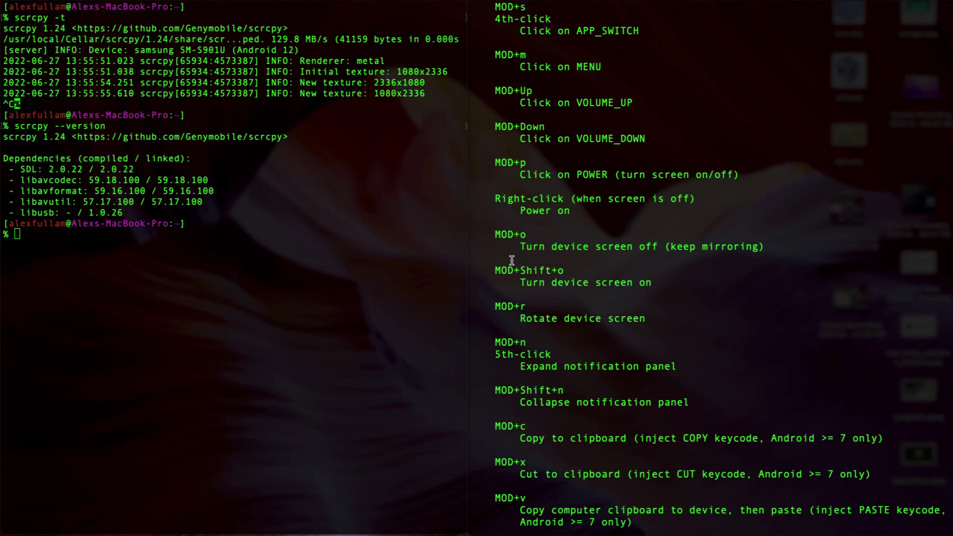
{"action": "scroll", "coordinate": [511, 260], "scroll_direction": "down", "scroll_amount": 5}
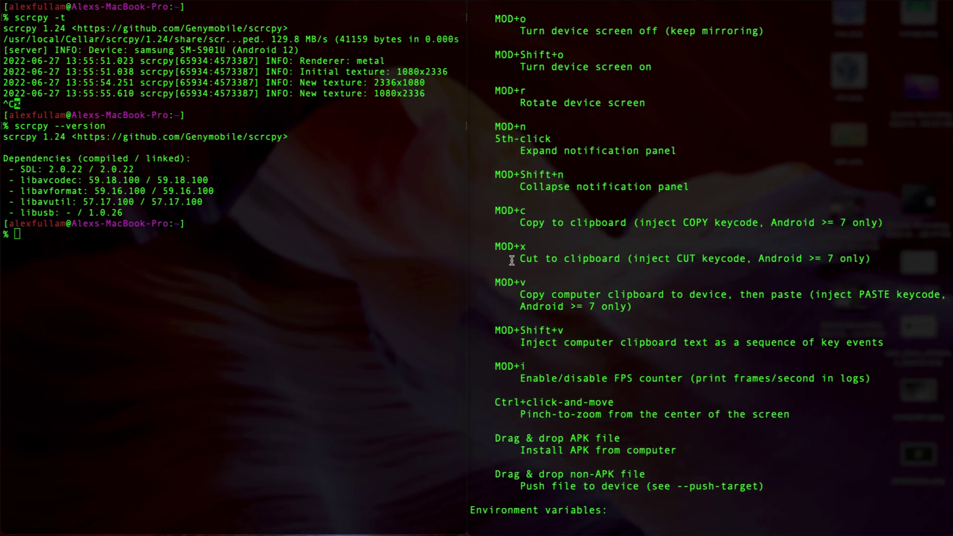
{"action": "scroll", "coordinate": [512, 261], "scroll_direction": "down", "scroll_amount": 4}
Step: Highlight the drag-and-drop APK install and file-push notes, then scroll to the Exit status section
{"action": "left_click_drag", "start_coordinate": [490, 269], "coordinate": [786, 335]}
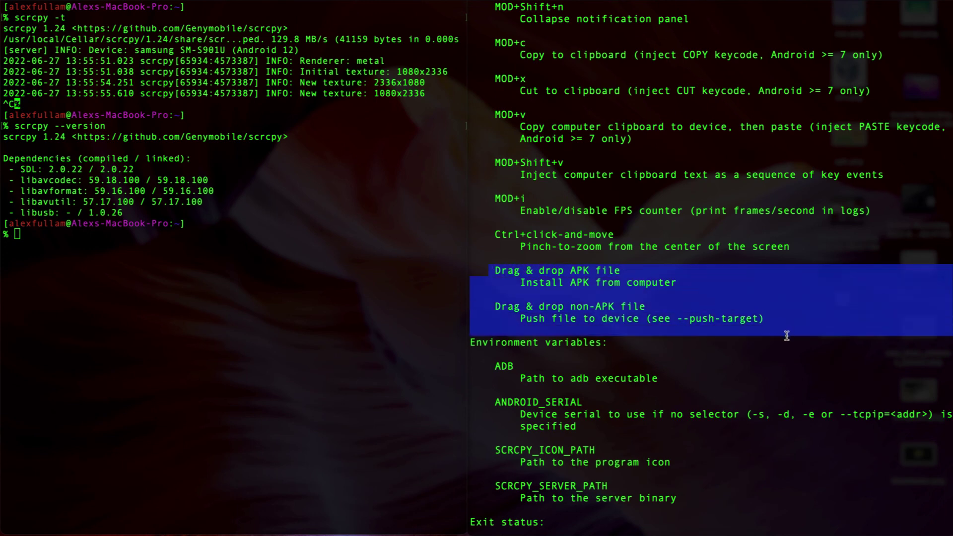
{"action": "left_click_drag", "start_coordinate": [520, 282], "coordinate": [687, 283]}
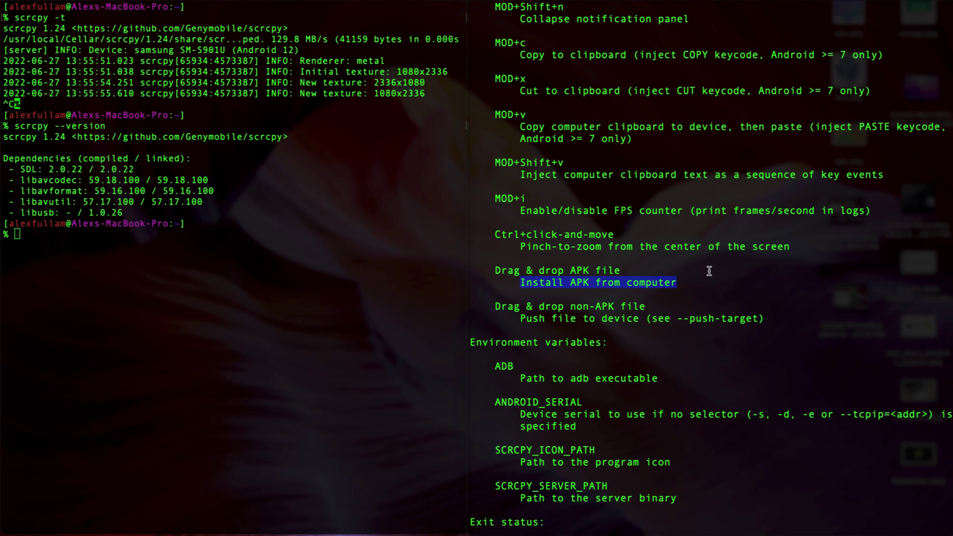
{"action": "left_click_drag", "start_coordinate": [507, 306], "coordinate": [724, 331]}
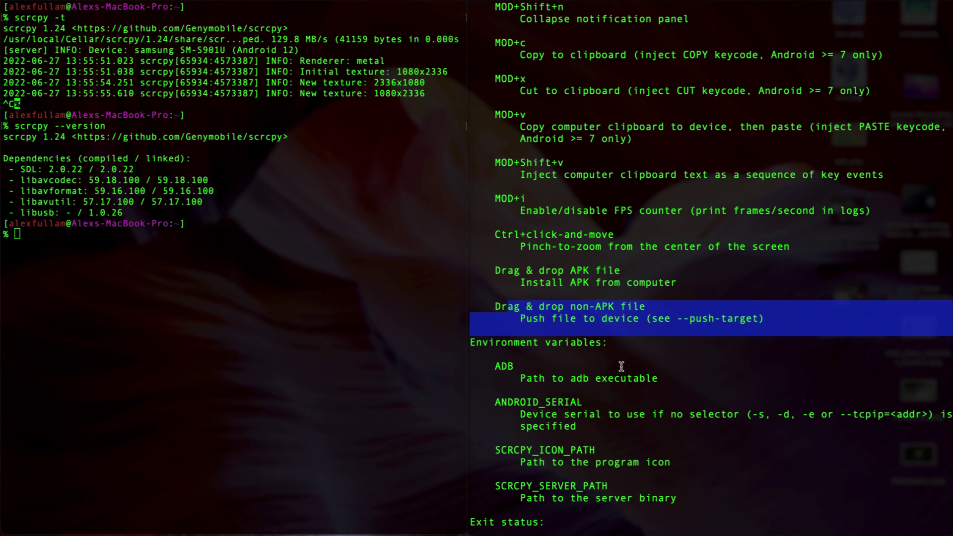
{"action": "scroll", "coordinate": [551, 255], "scroll_direction": "down", "scroll_amount": 3}
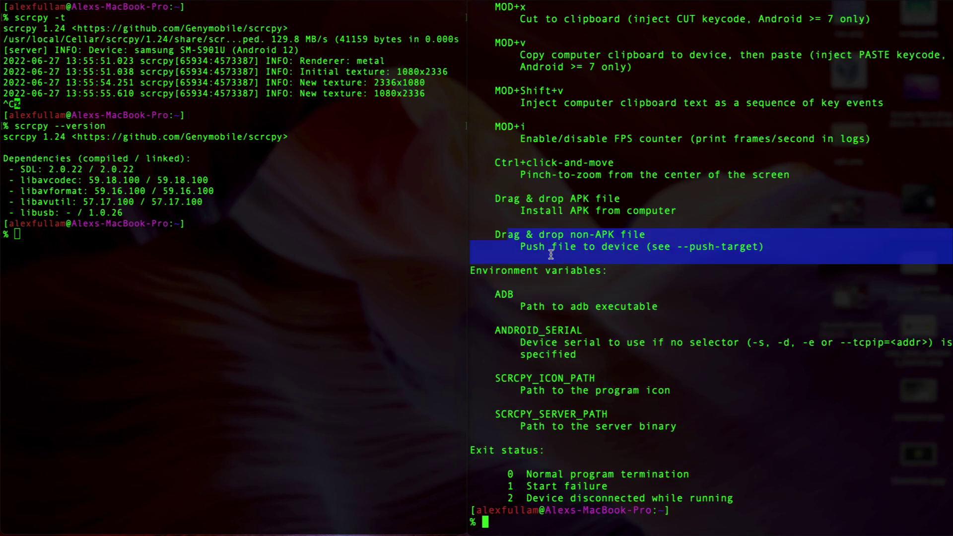